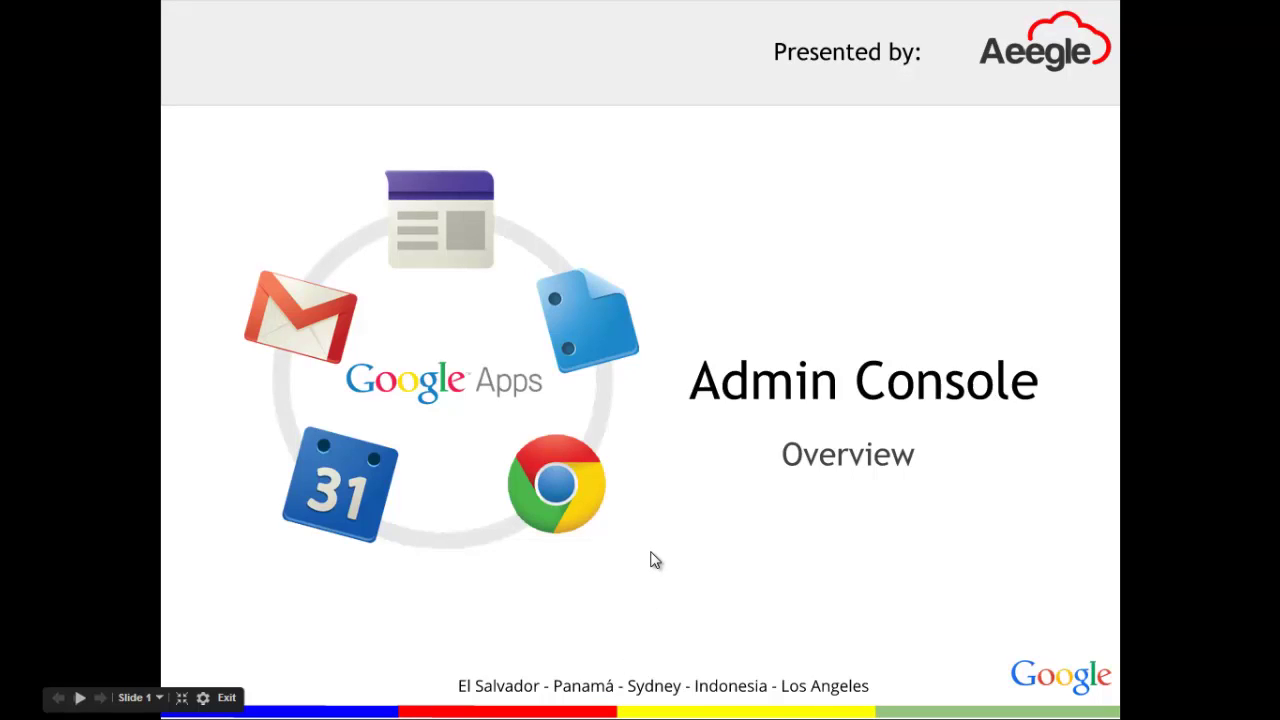
Open admin.google.com in a new Chrome tab and sign in with the administrator password.
{"action": "key", "text": "alt+Tab"}
{"action": "key", "text": "alt+Tab"}
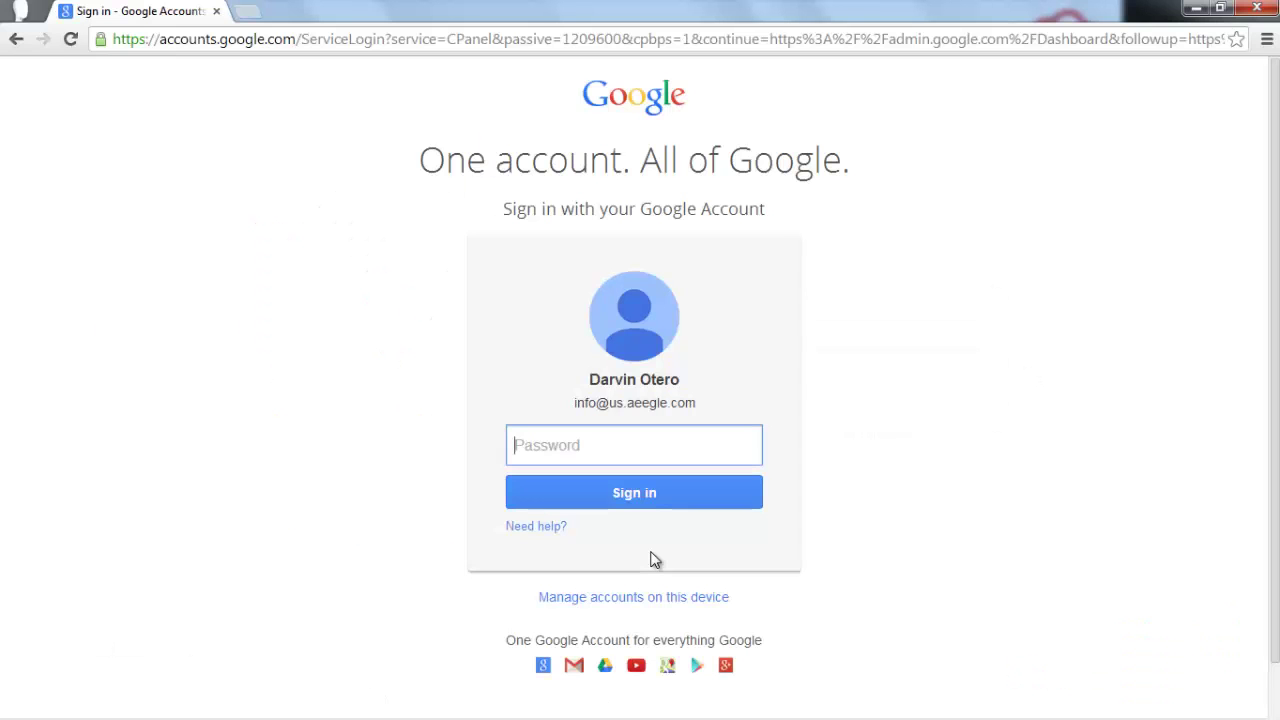
{"action": "left_click", "coordinate": [249, 12]}
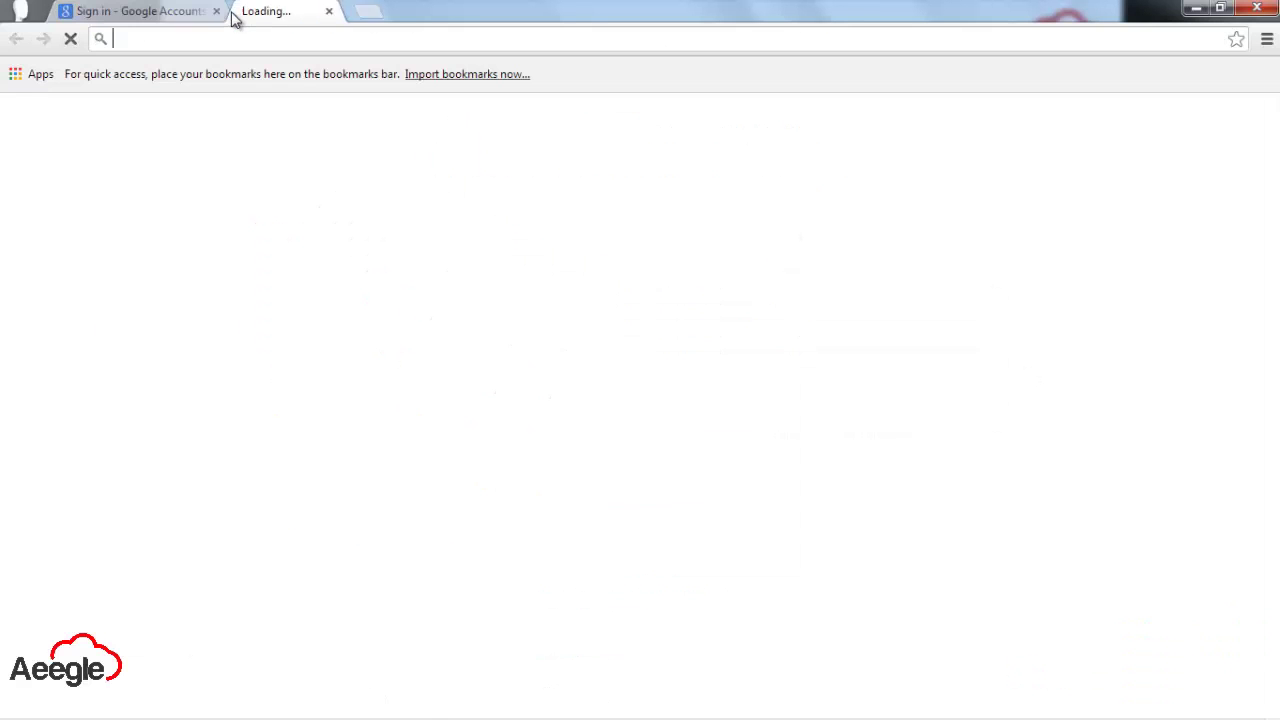
{"action": "type", "text": "ad"}
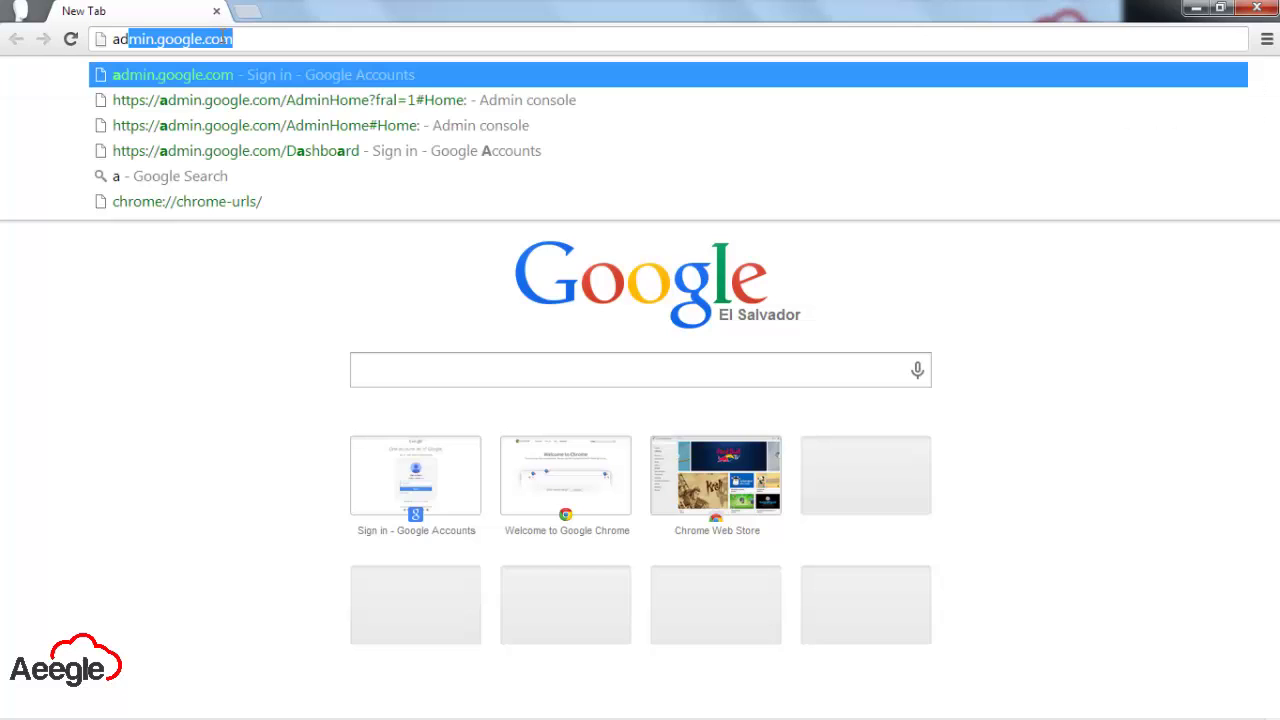
{"action": "type", "text": "min.google.com"}
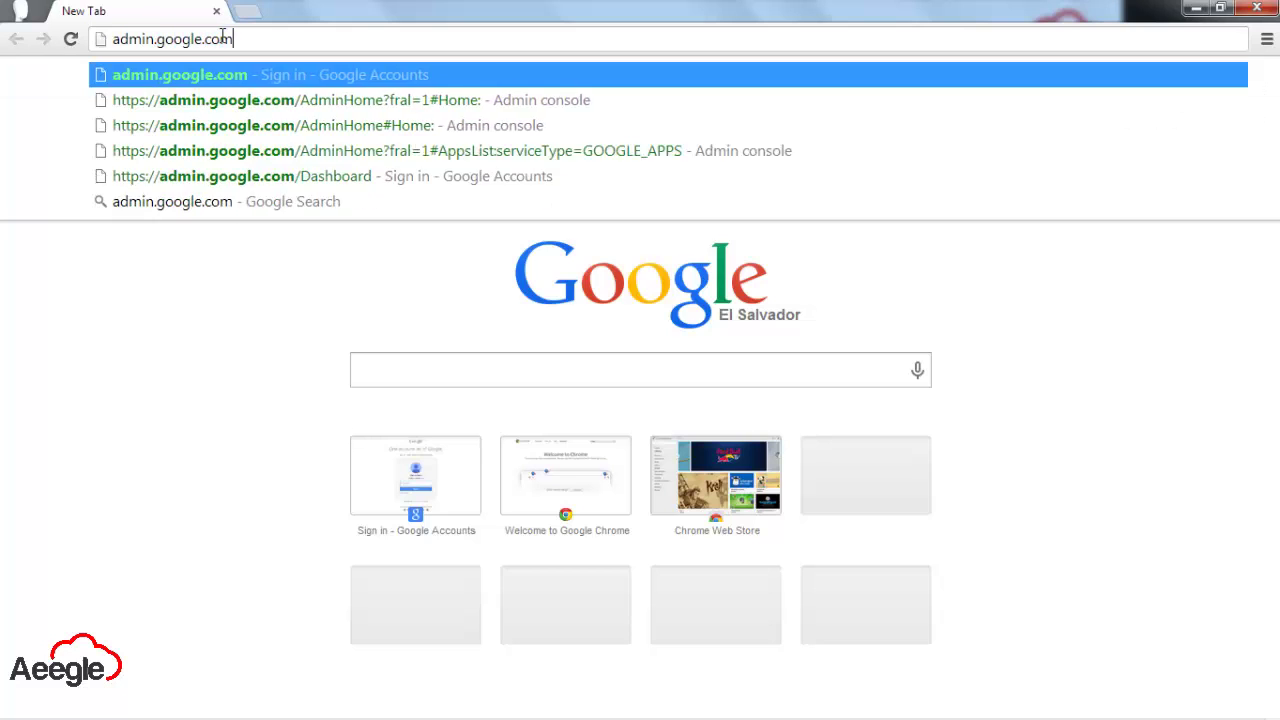
{"action": "key", "text": "Return"}
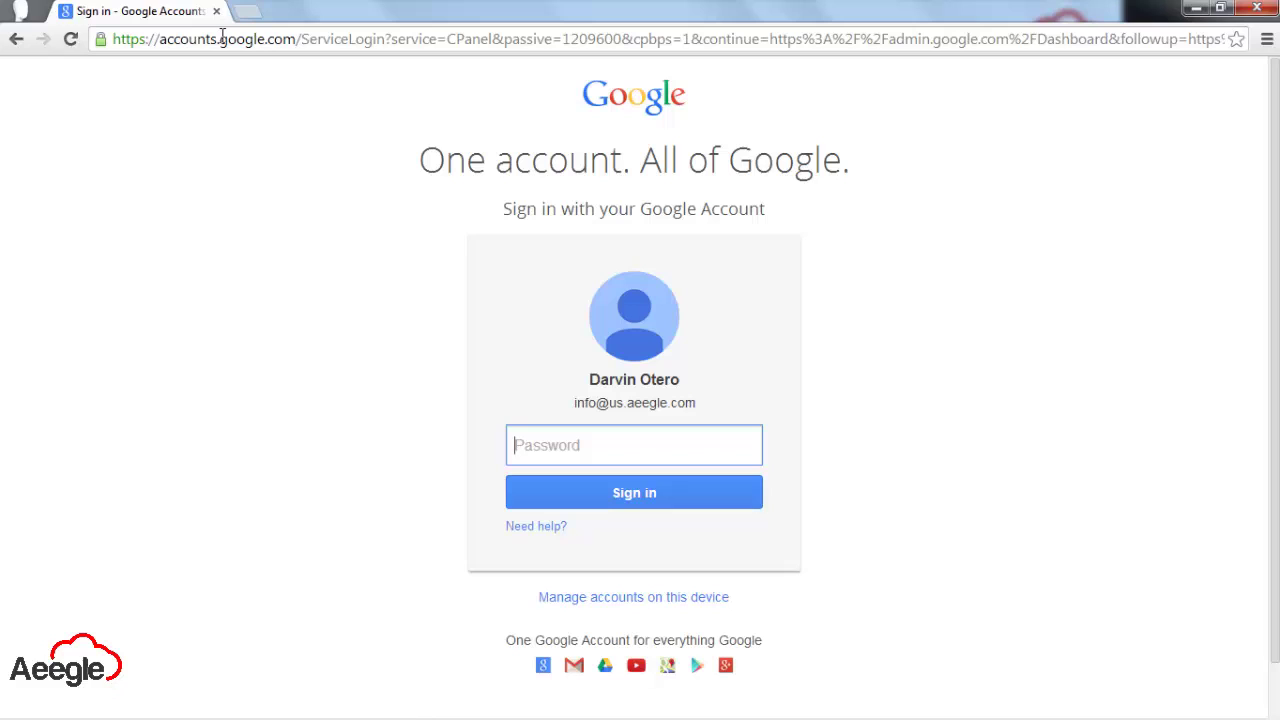
{"action": "type", "text": "••••••••"}
{"action": "key", "text": "Return"}
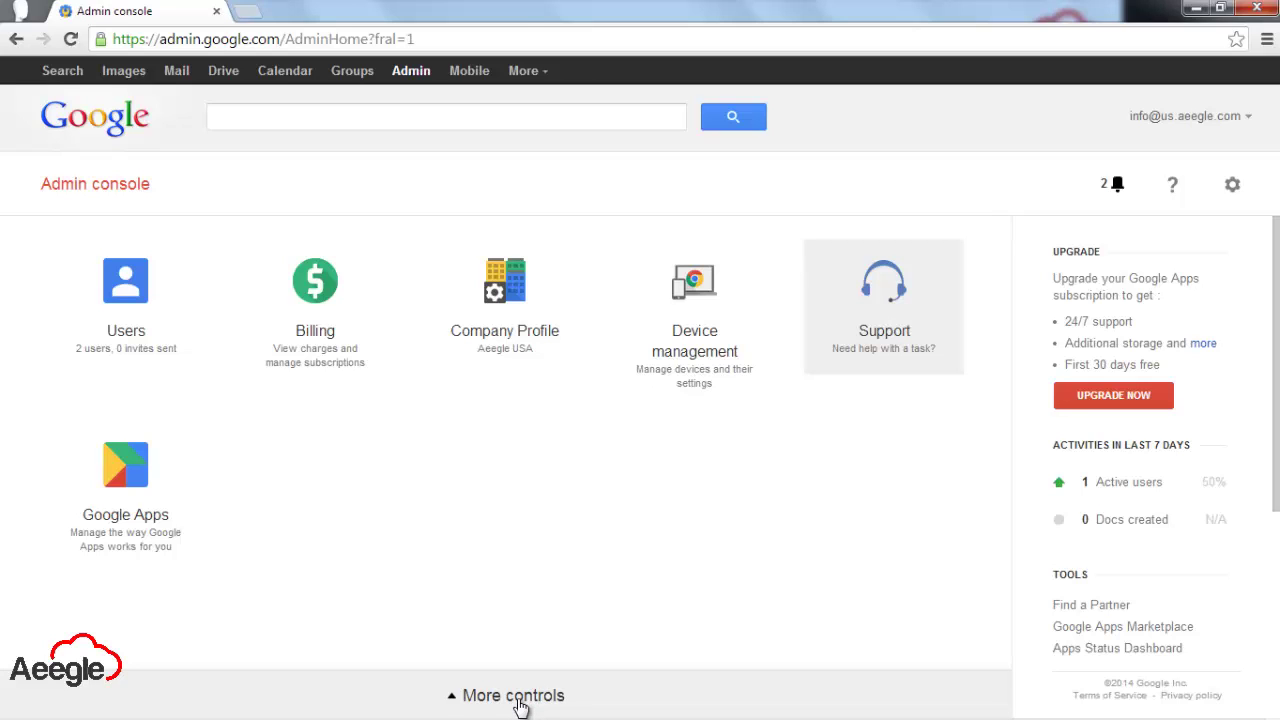
{"action": "left_click", "coordinate": [520, 697]}
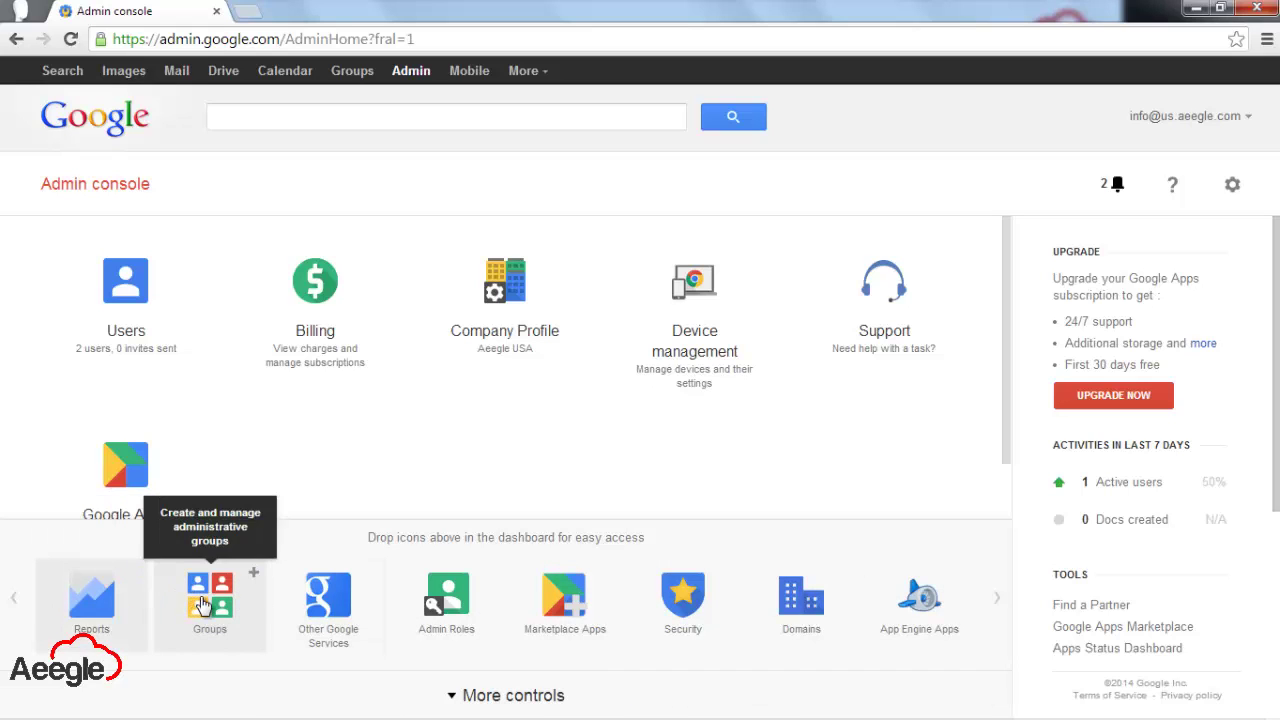
{"action": "left_click_drag", "start_coordinate": [210, 598], "coordinate": [312, 466]}
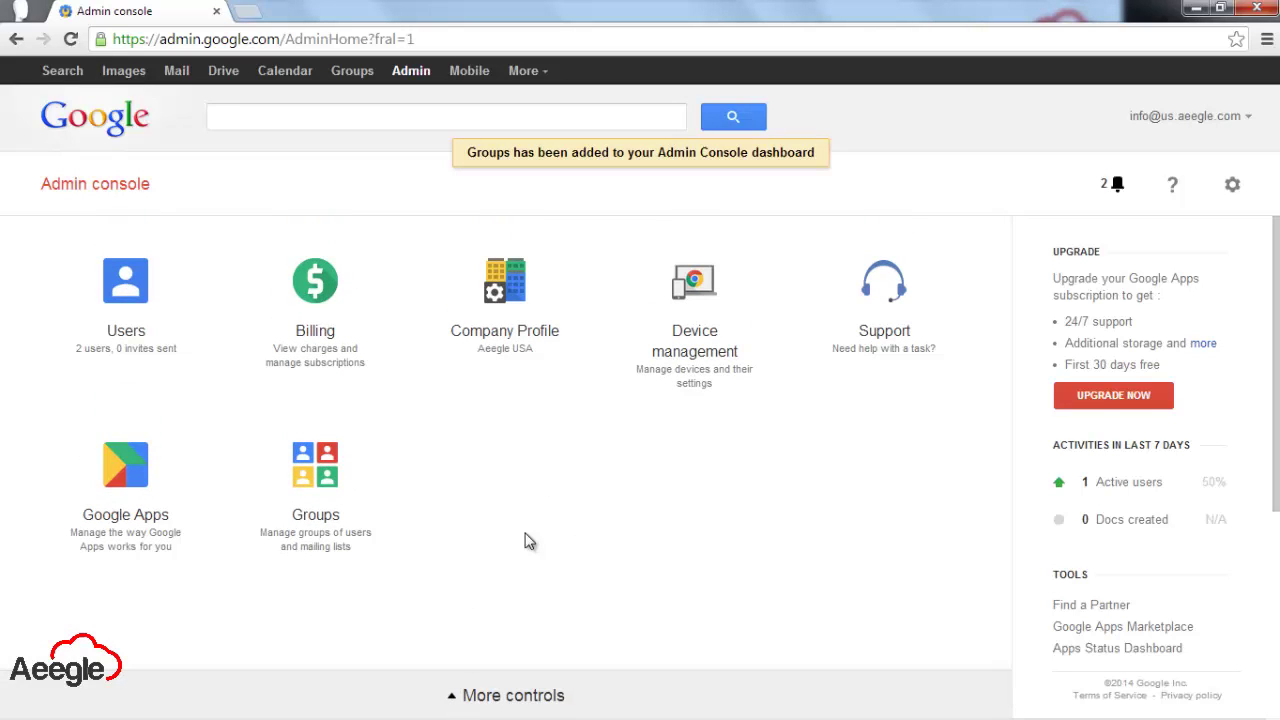
{"action": "mouse_move", "coordinate": [493, 703]}
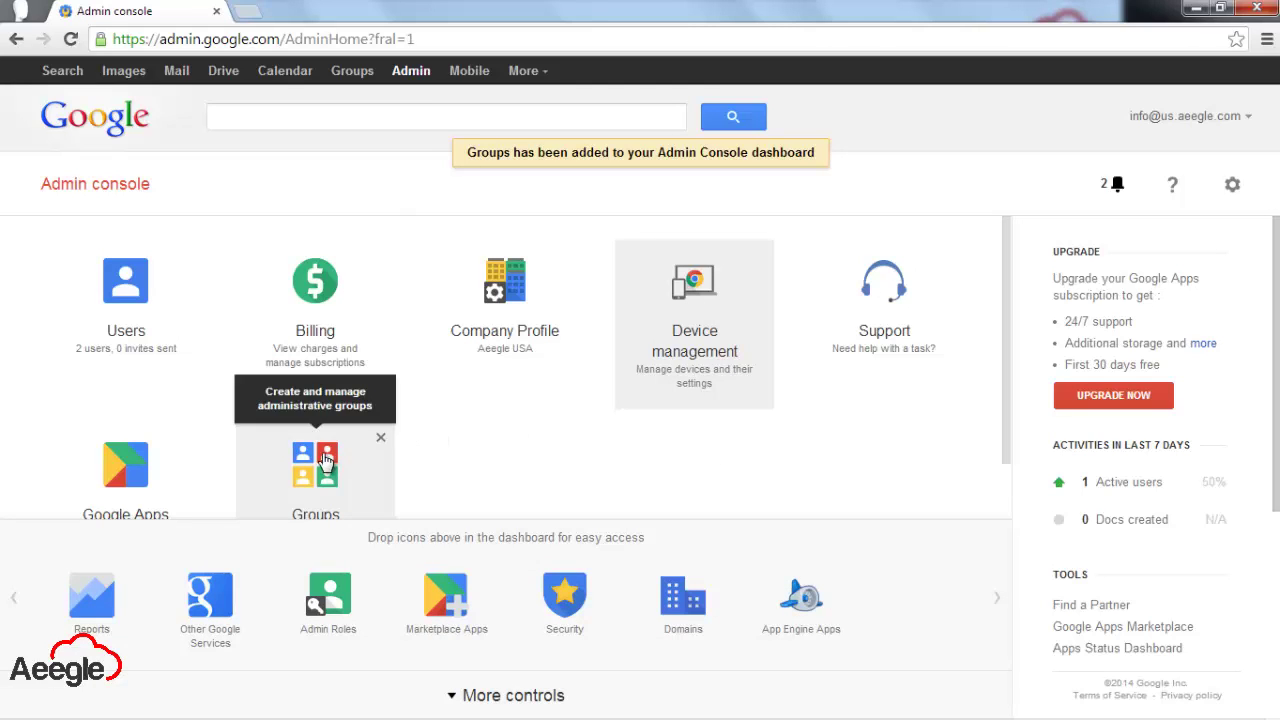
{"action": "left_click_drag", "start_coordinate": [318, 462], "coordinate": [405, 630]}
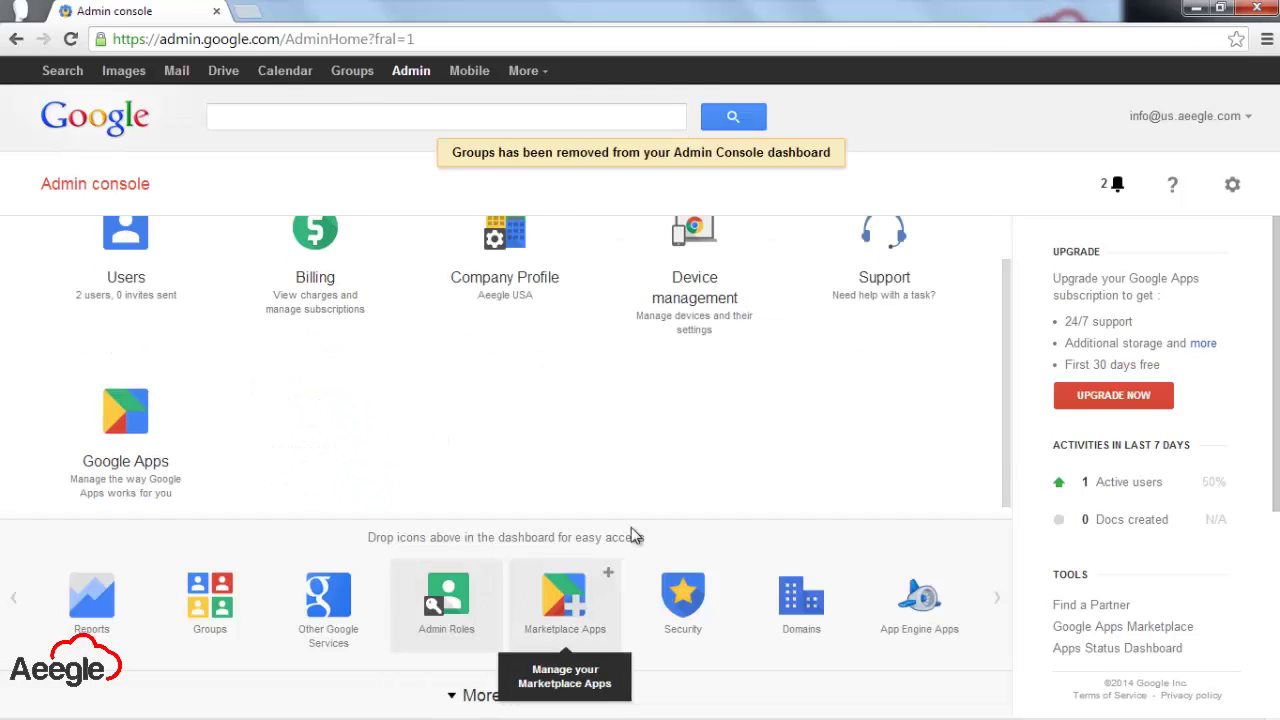
{"action": "left_click", "coordinate": [455, 697]}
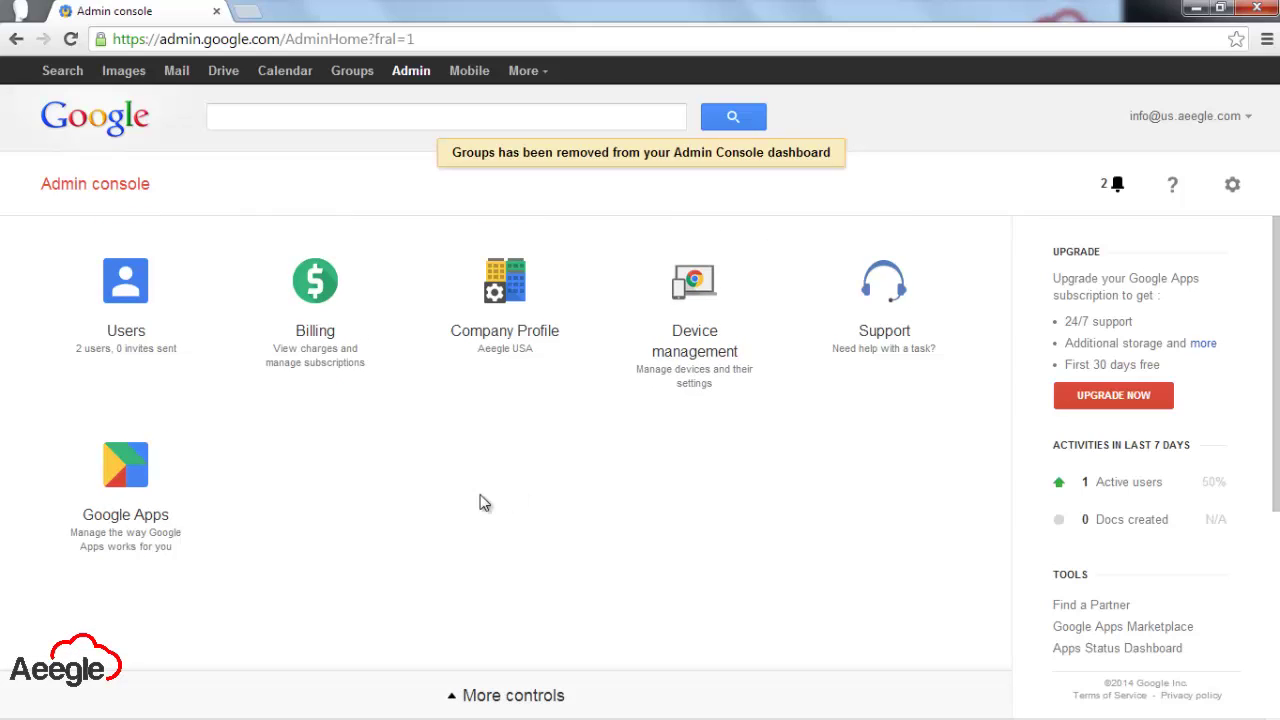
{"action": "left_click", "coordinate": [133, 319]}
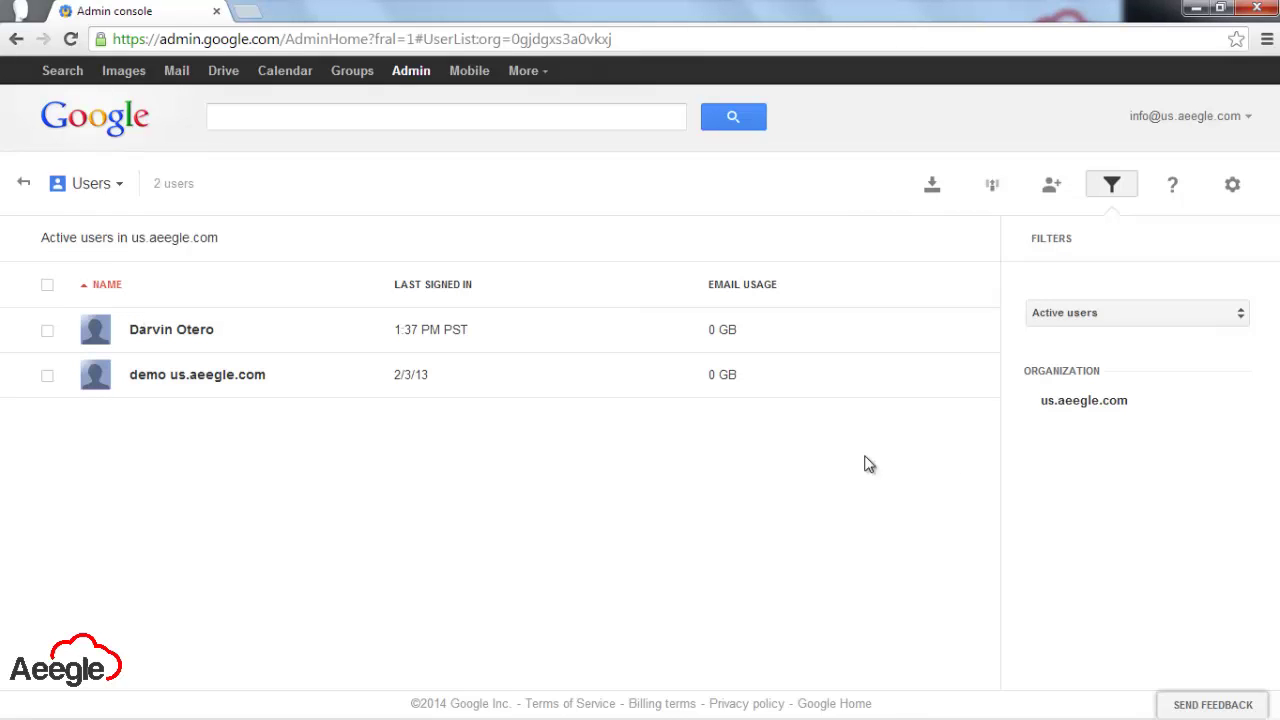
{"action": "left_click", "coordinate": [1242, 400]}
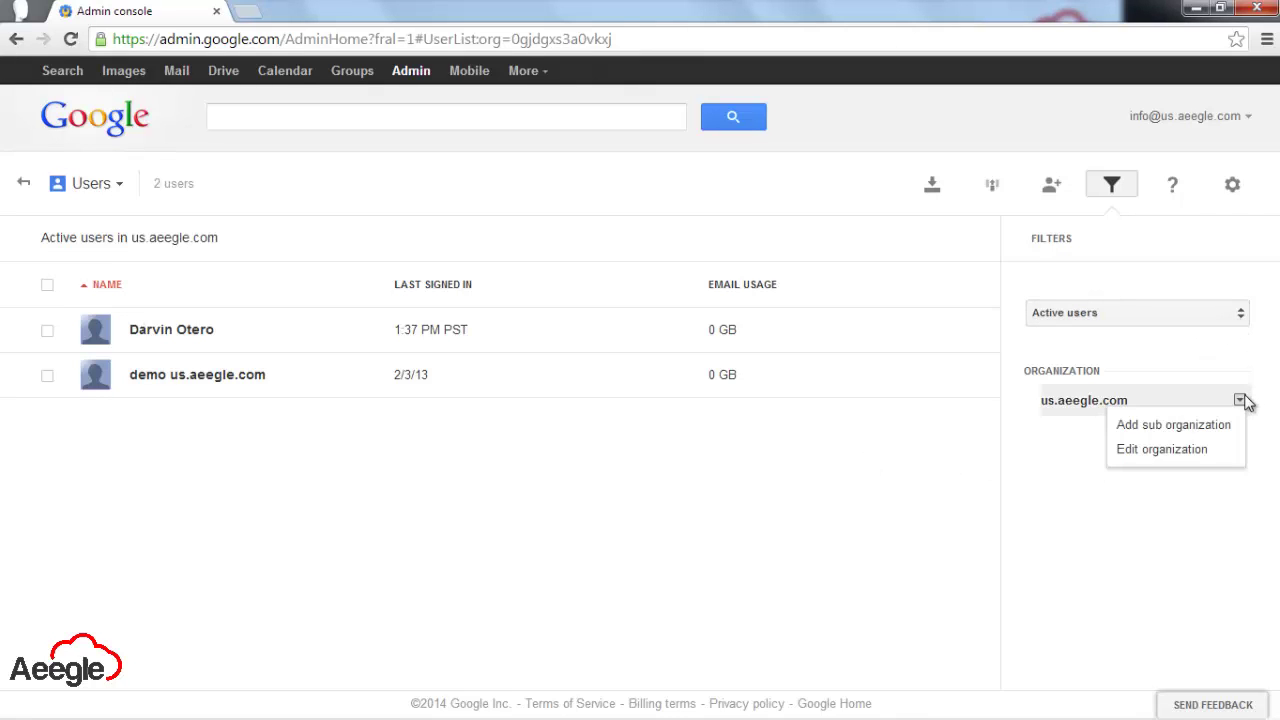
{"action": "left_click", "coordinate": [1238, 402]}
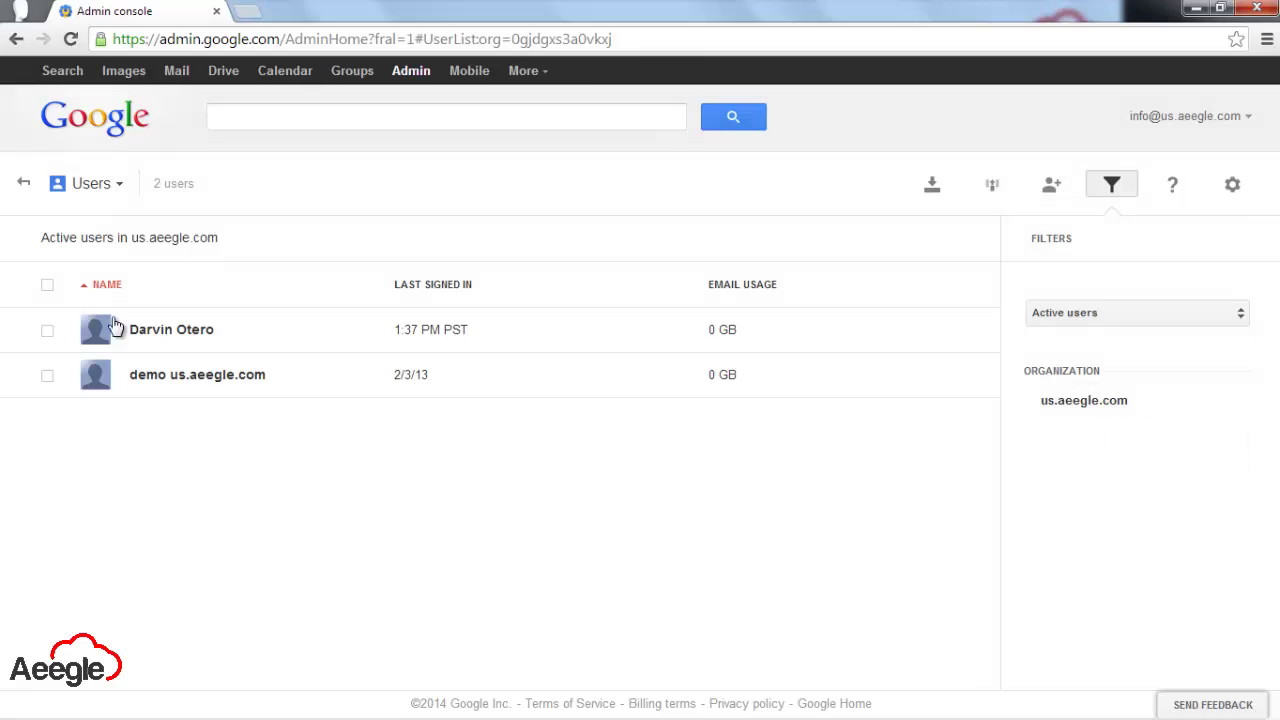
{"action": "left_click", "coordinate": [23, 183]}
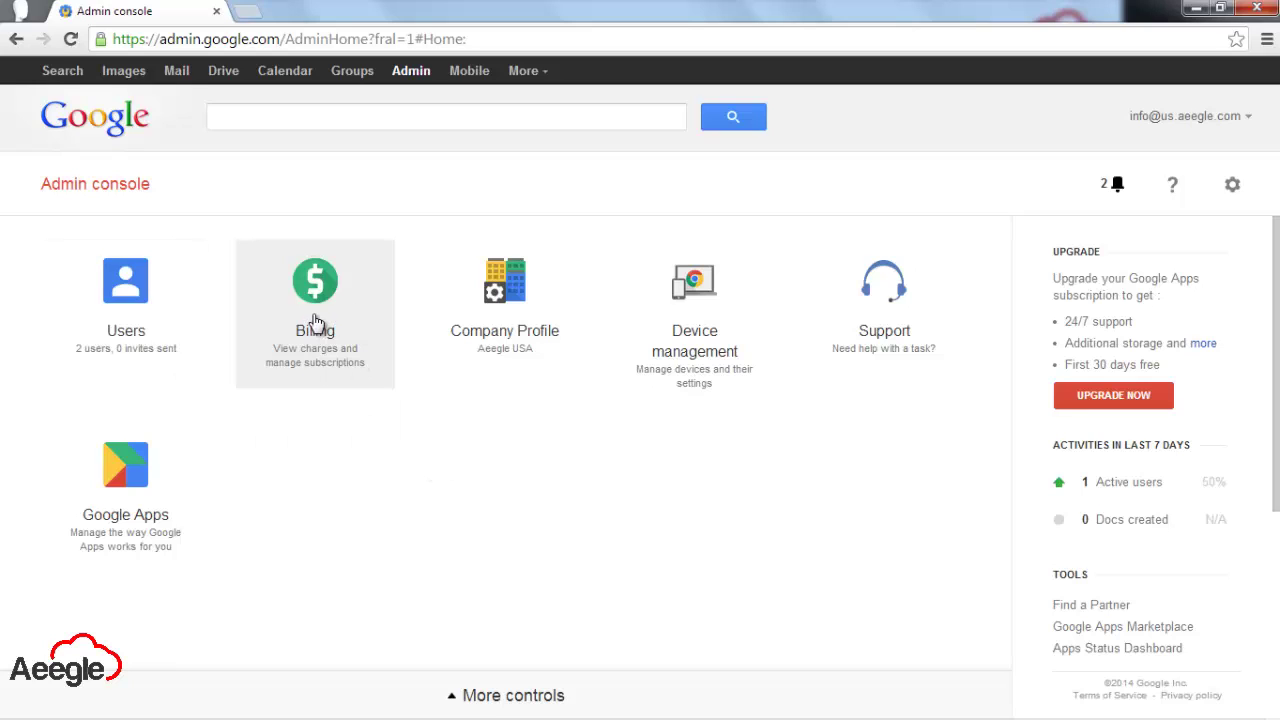
{"action": "left_click", "coordinate": [317, 323]}
{"action": "left_click", "coordinate": [24, 184]}
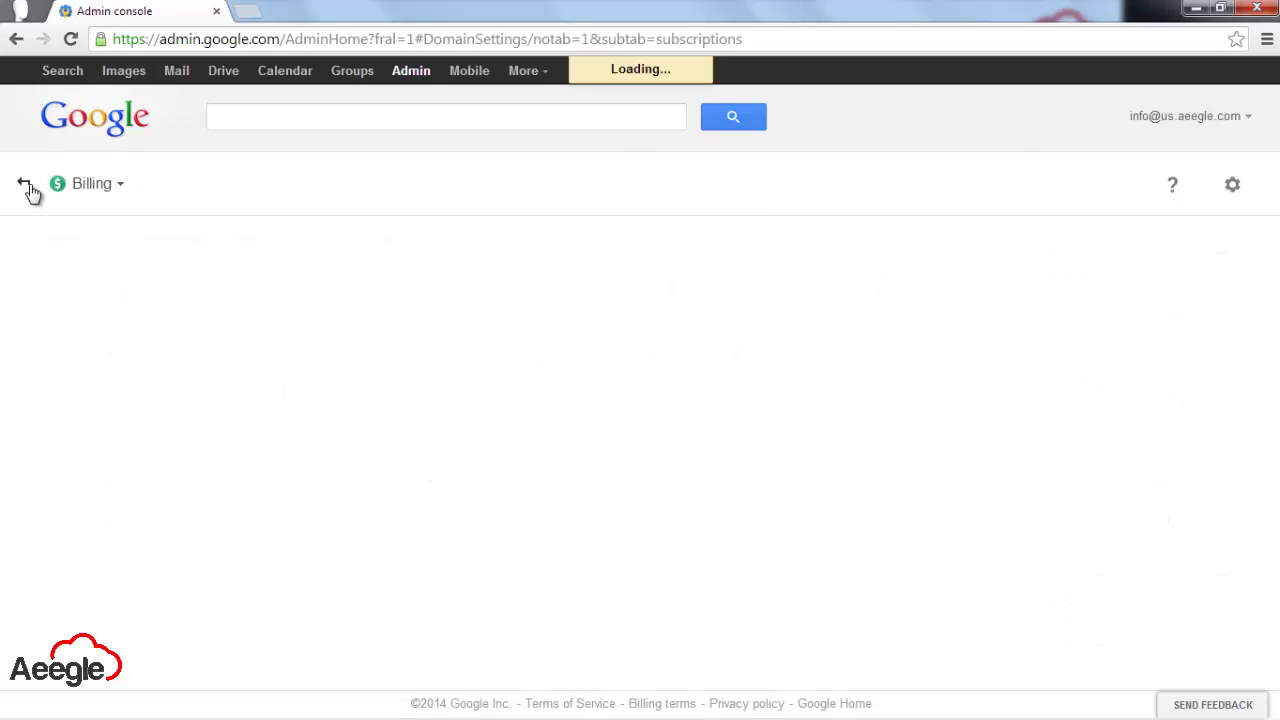
{"action": "left_click", "coordinate": [25, 186]}
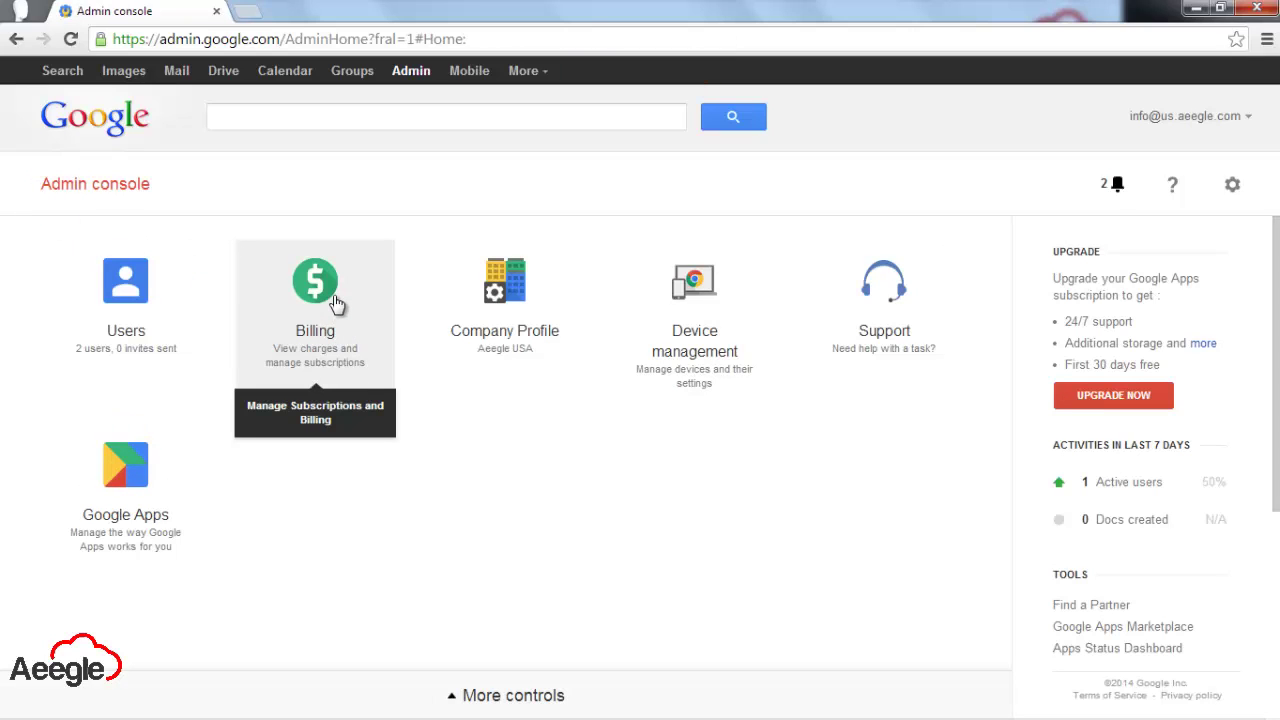
Open the Company Profile settings and review them, leaving the default language as English (US).
{"action": "left_click", "coordinate": [531, 268]}
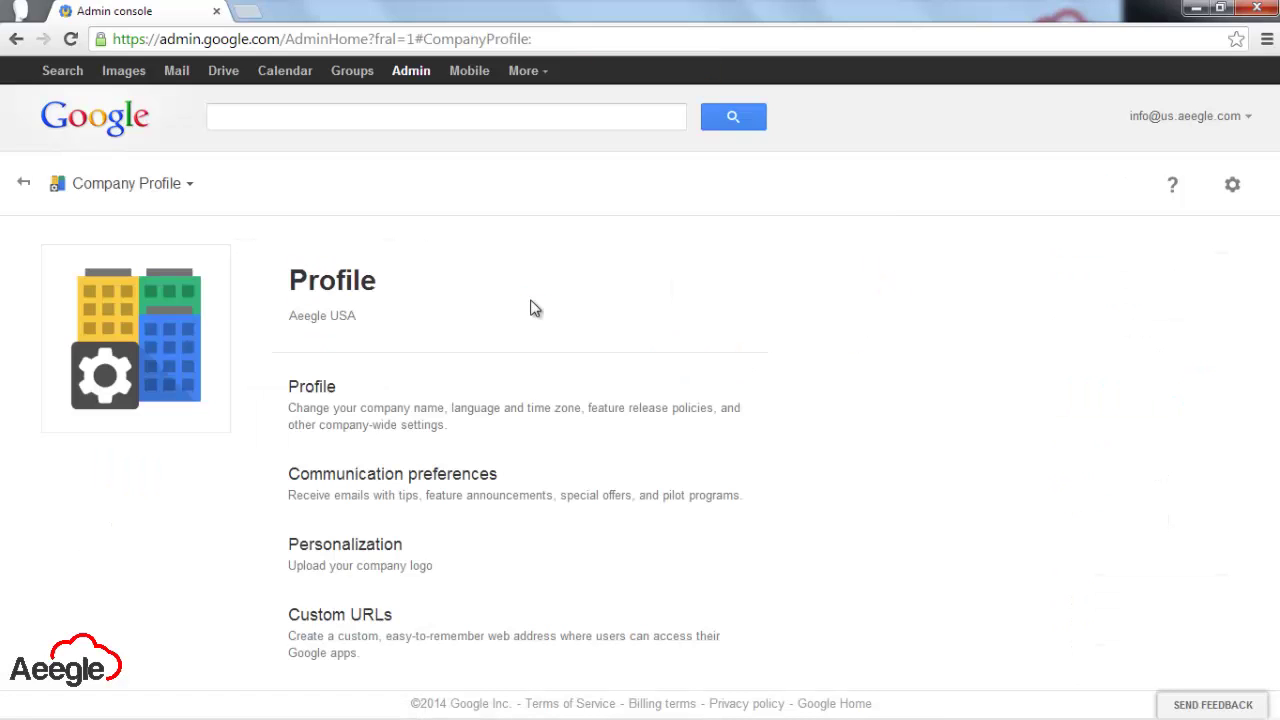
{"action": "left_click", "coordinate": [402, 409]}
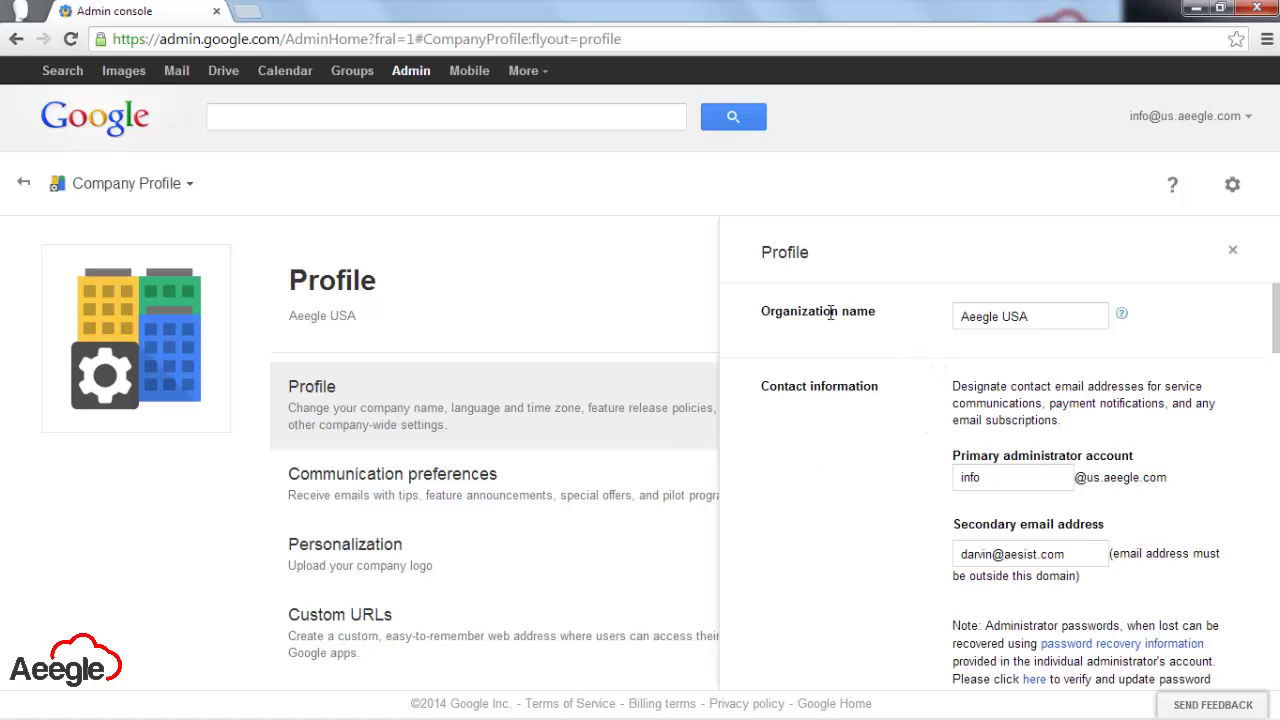
{"action": "scroll", "coordinate": [898, 487], "scroll_direction": "down", "scroll_amount": 7}
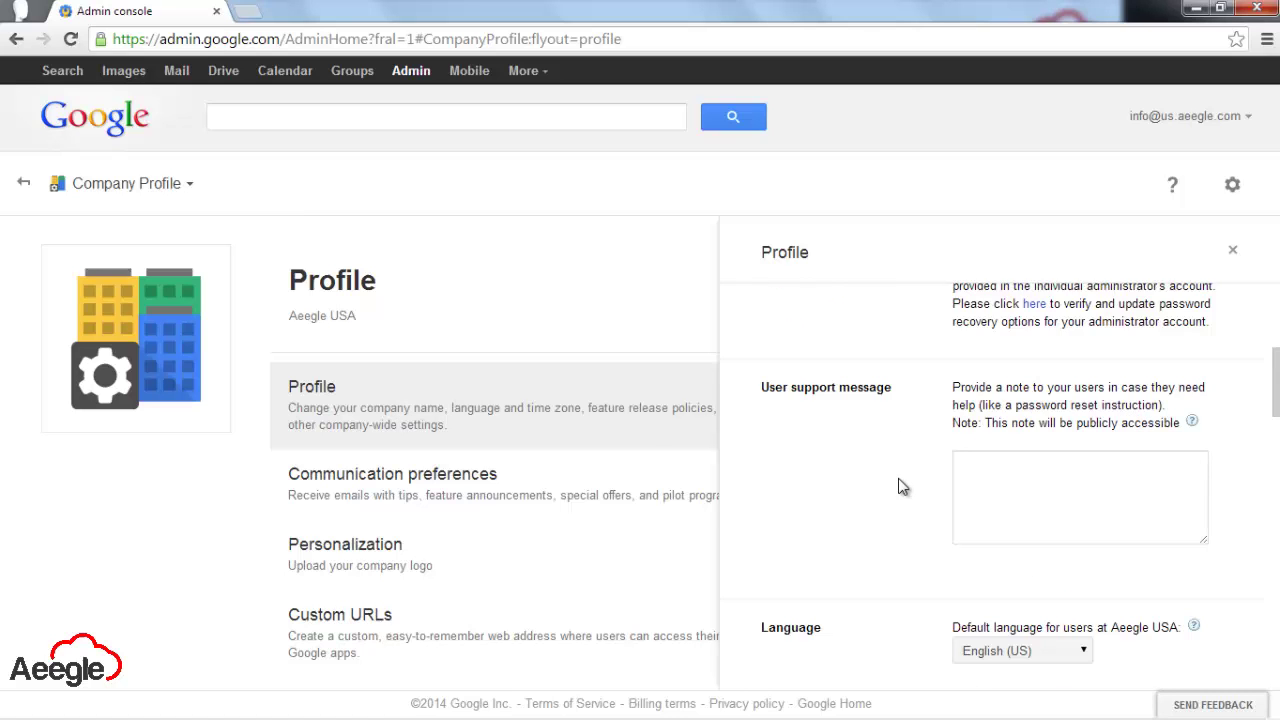
{"action": "scroll", "coordinate": [914, 423], "scroll_direction": "up", "scroll_amount": 1}
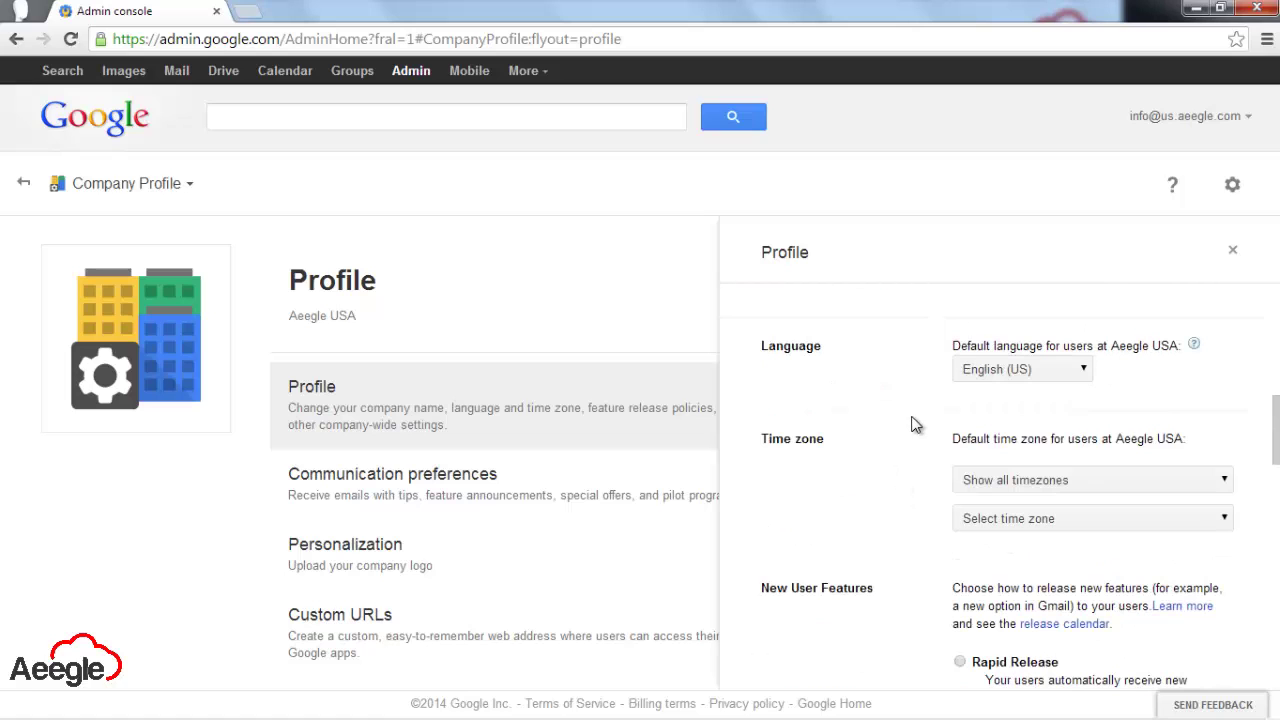
{"action": "left_click", "coordinate": [1078, 375]}
{"action": "left_click", "coordinate": [1145, 368]}
{"action": "scroll", "coordinate": [1142, 378], "scroll_direction": "down", "scroll_amount": 6}
{"action": "scroll", "coordinate": [1145, 384], "scroll_direction": "down", "scroll_amount": 5}
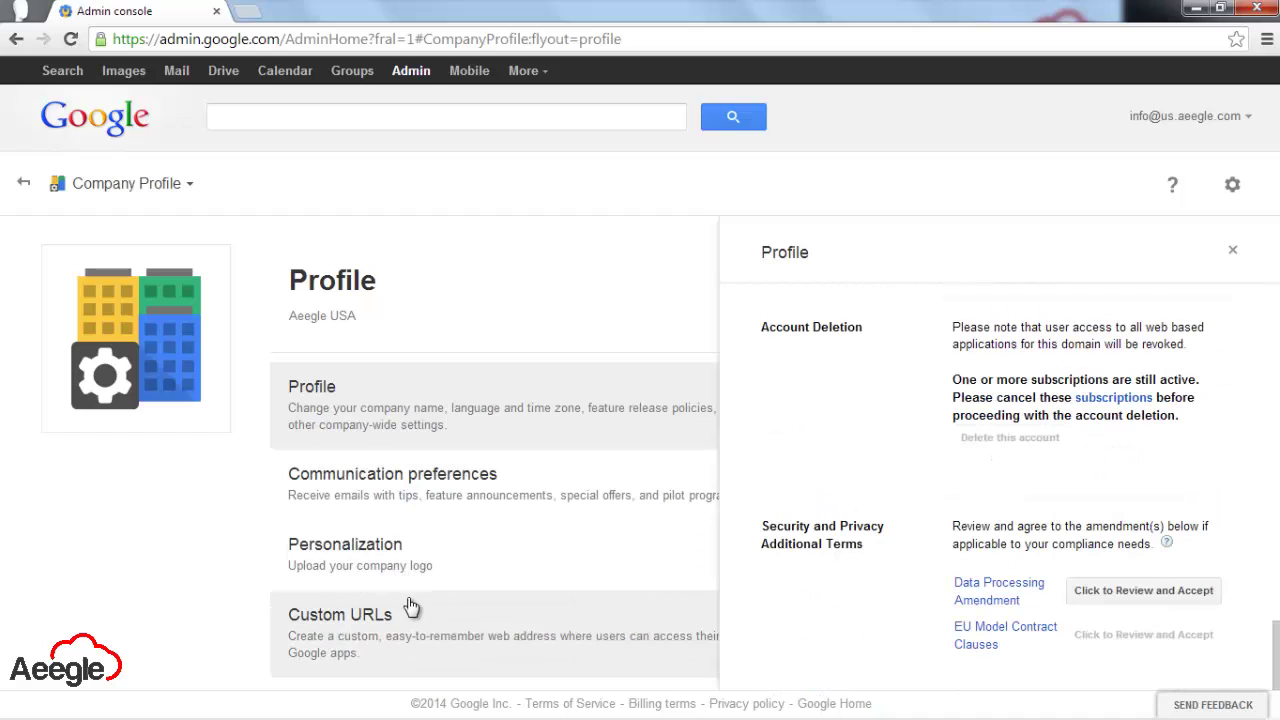
View the Personalization and Custom URLs settings, then go back to the Admin console home.
{"action": "left_click", "coordinate": [416, 556]}
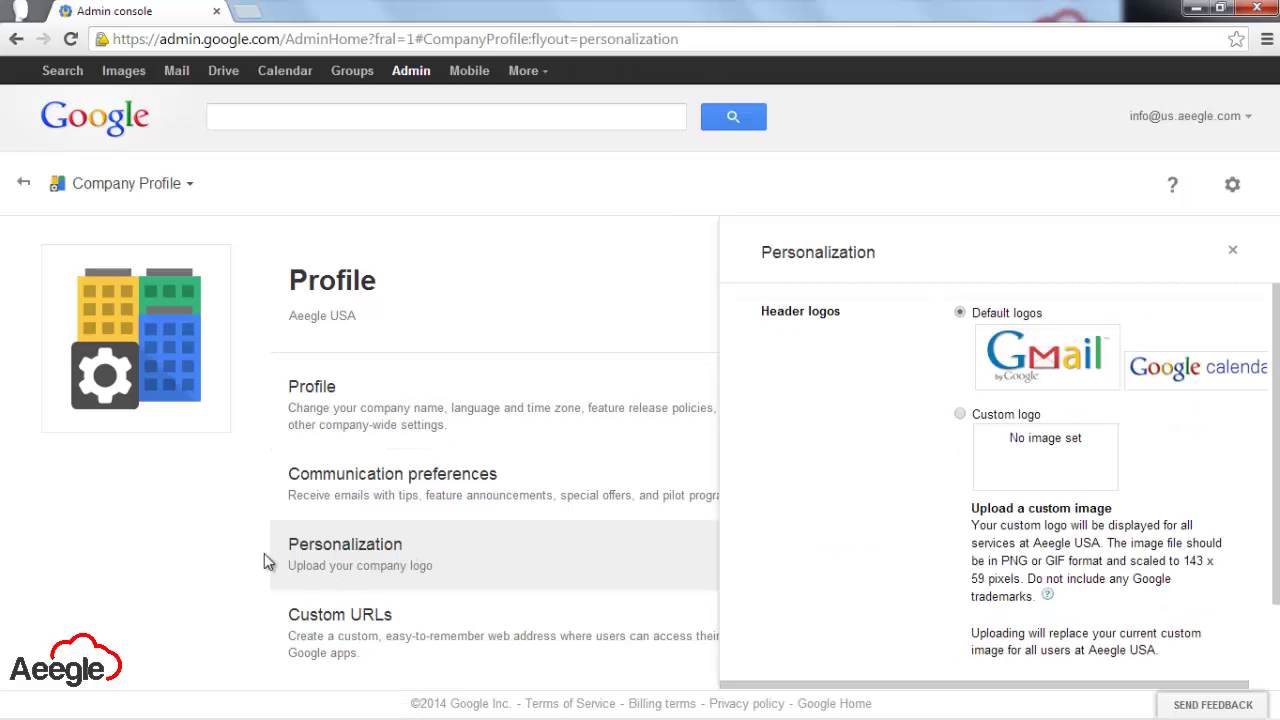
{"action": "left_click", "coordinate": [398, 648]}
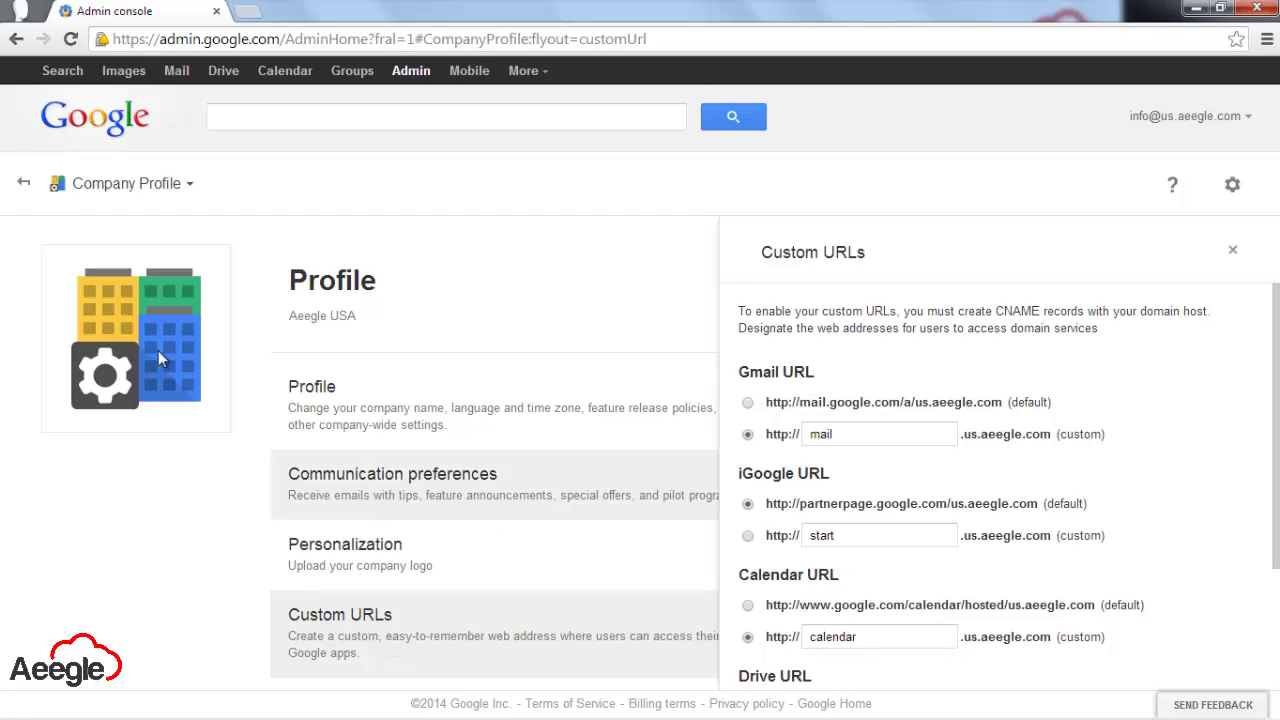
{"action": "left_click", "coordinate": [23, 183]}
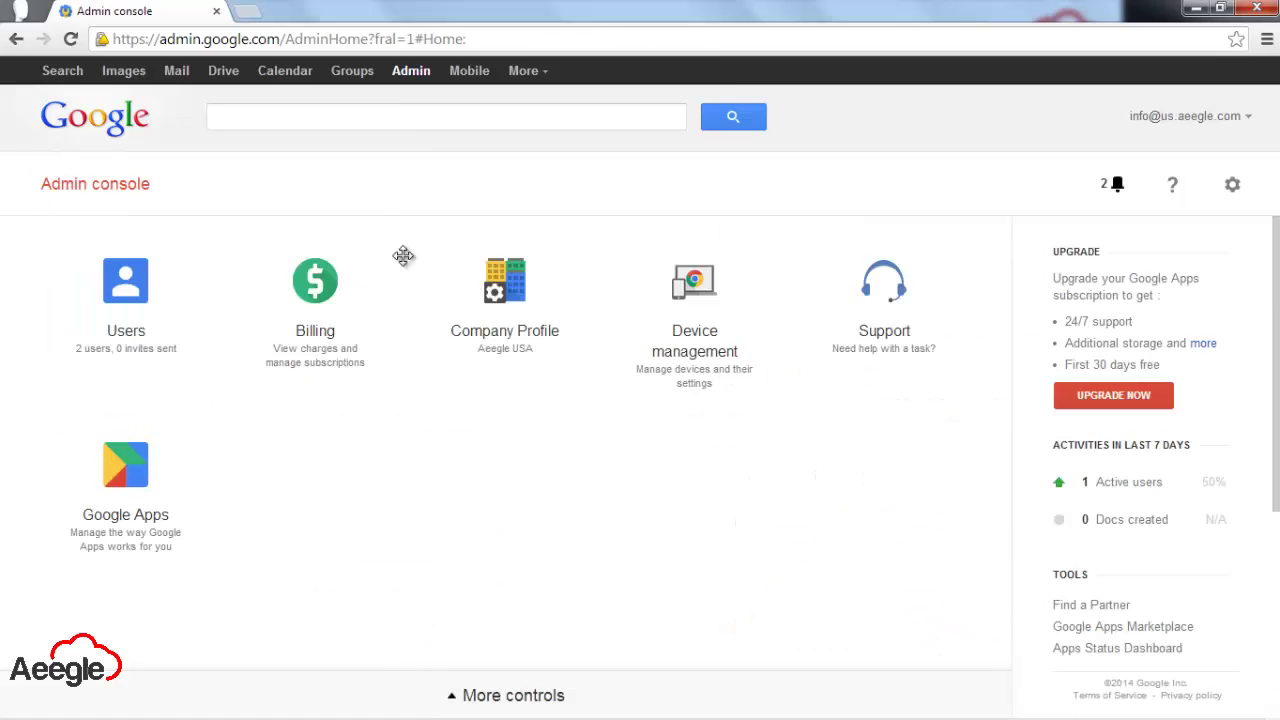
{"action": "left_click", "coordinate": [727, 320]}
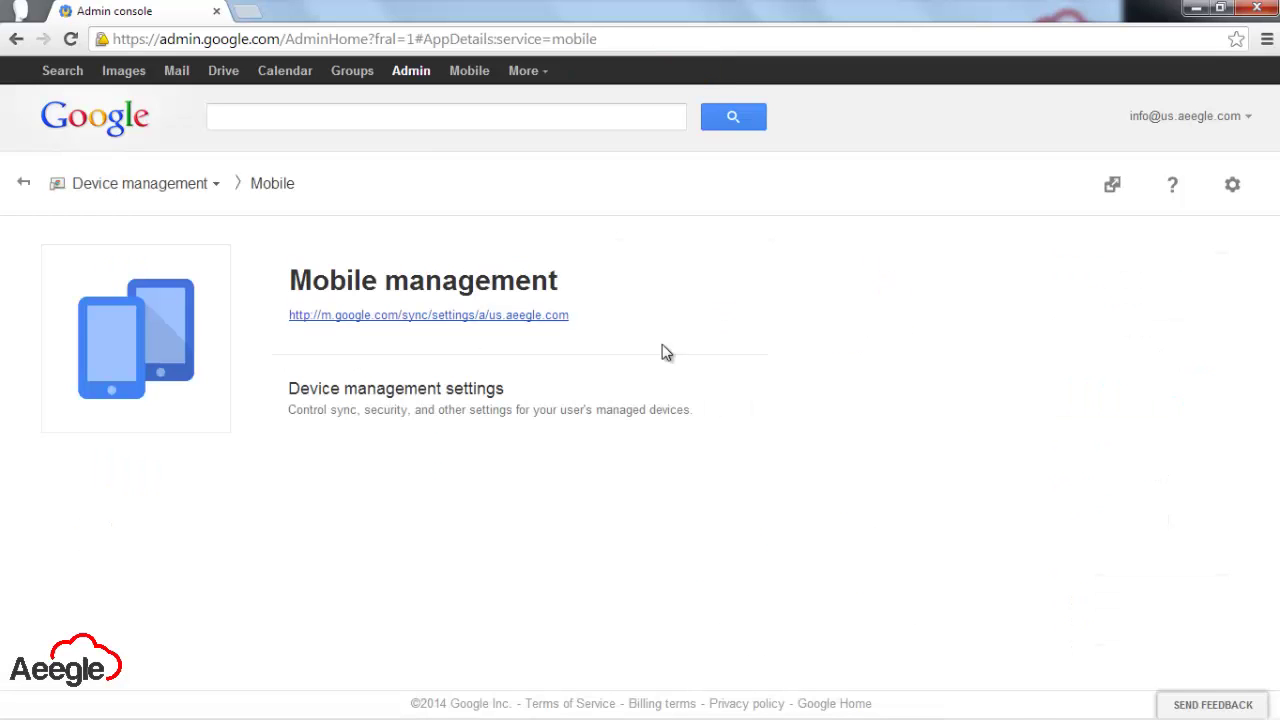
{"action": "left_click", "coordinate": [492, 410]}
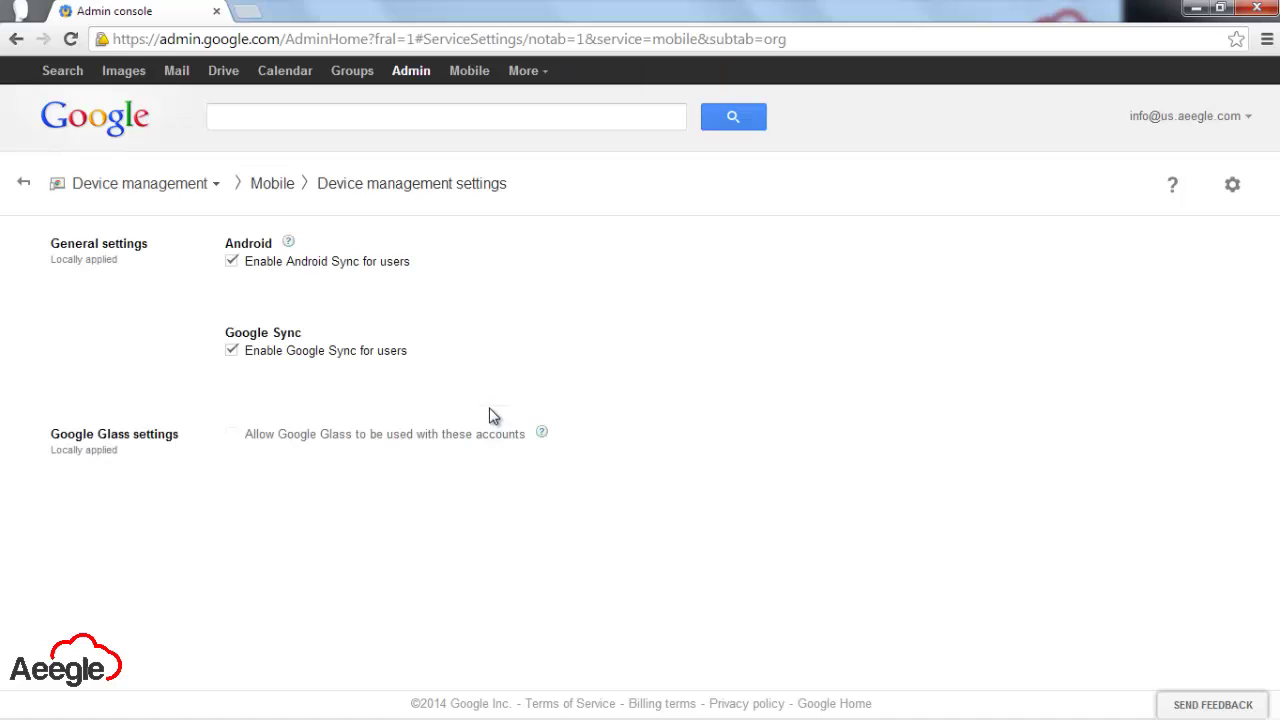
{"action": "left_click", "coordinate": [24, 188]}
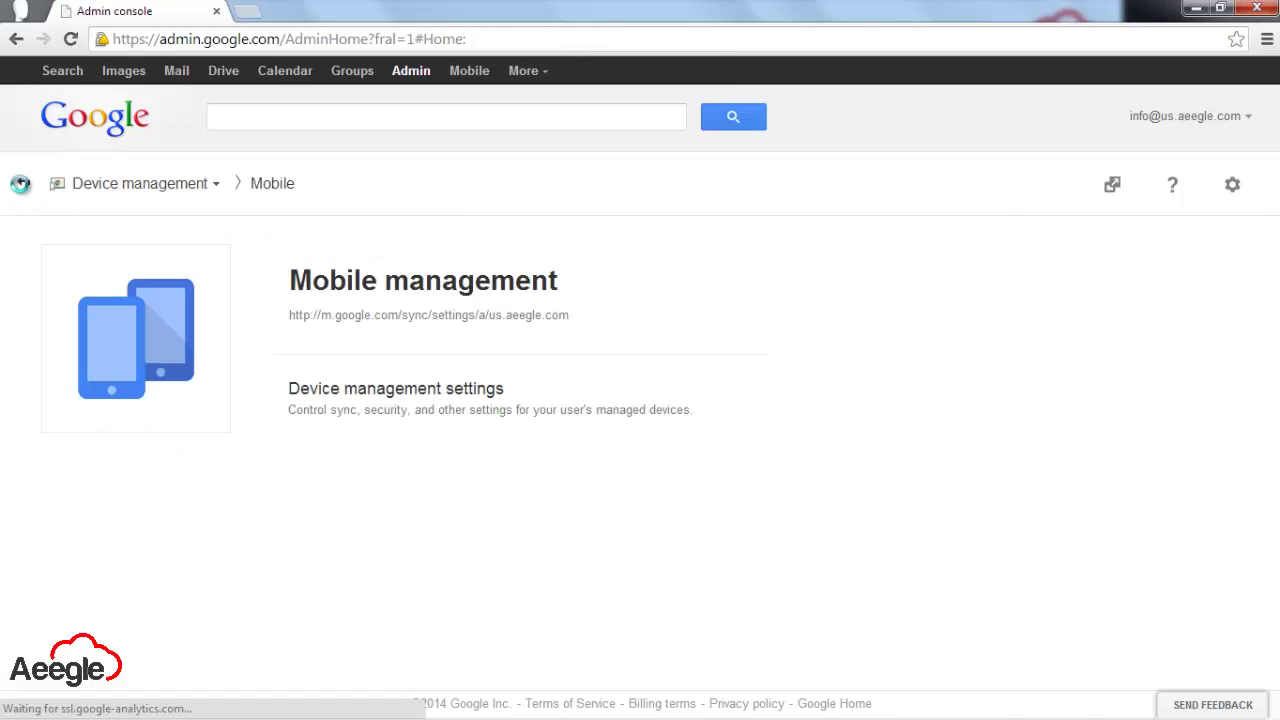
{"action": "left_click", "coordinate": [20, 183]}
{"action": "left_click", "coordinate": [905, 332]}
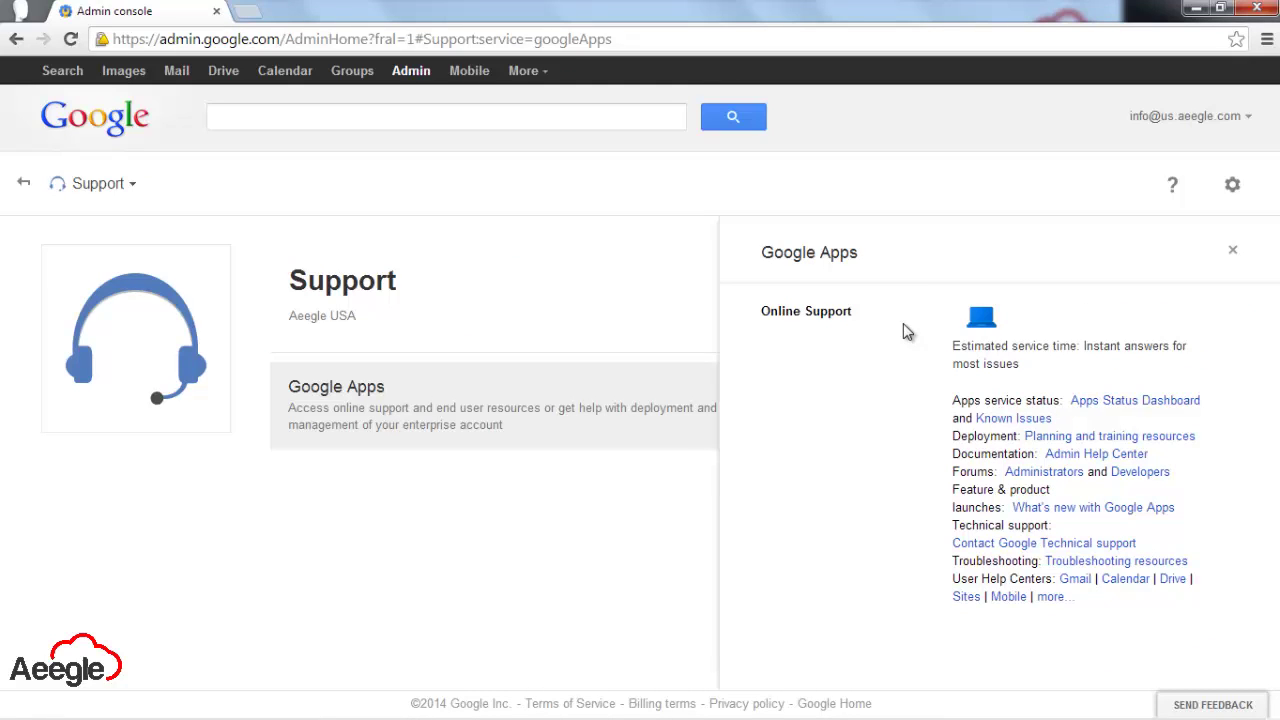
{"action": "left_click", "coordinate": [22, 185]}
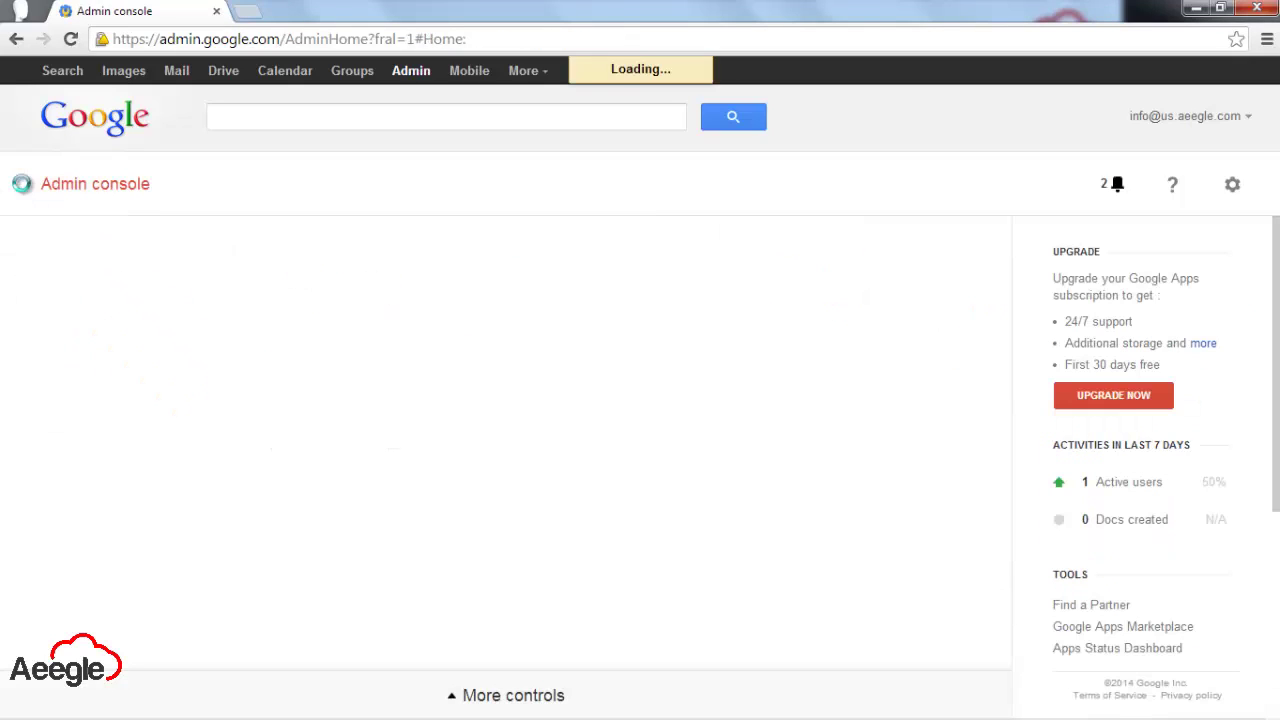
Look over the Google Apps services list, then expand More controls on the dashboard.
{"action": "left_click", "coordinate": [100, 480]}
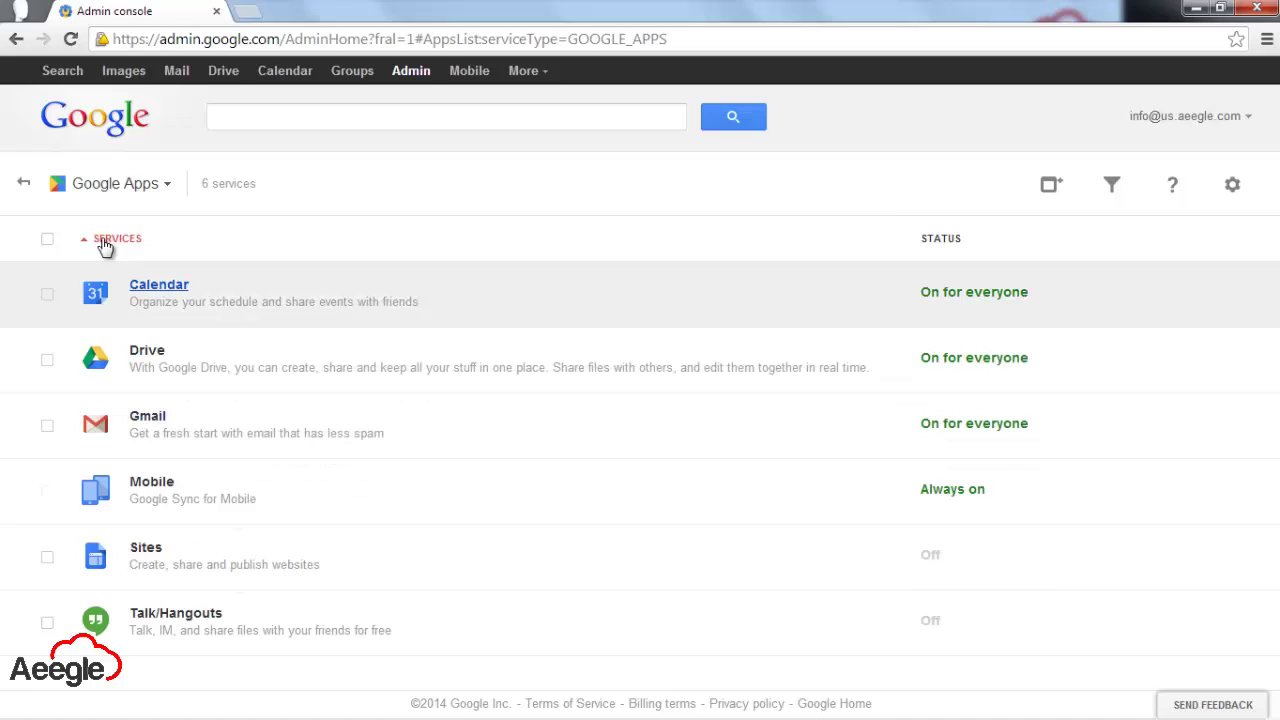
{"action": "left_click", "coordinate": [26, 186]}
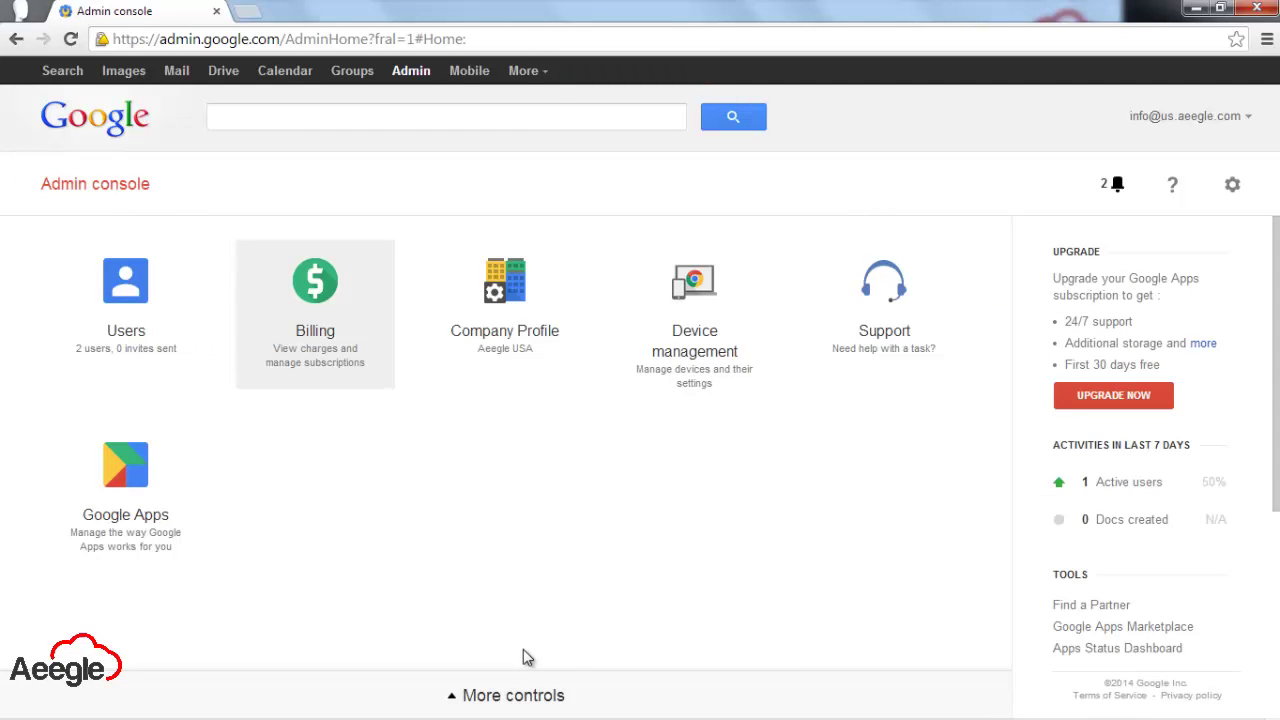
{"action": "left_click", "coordinate": [525, 697]}
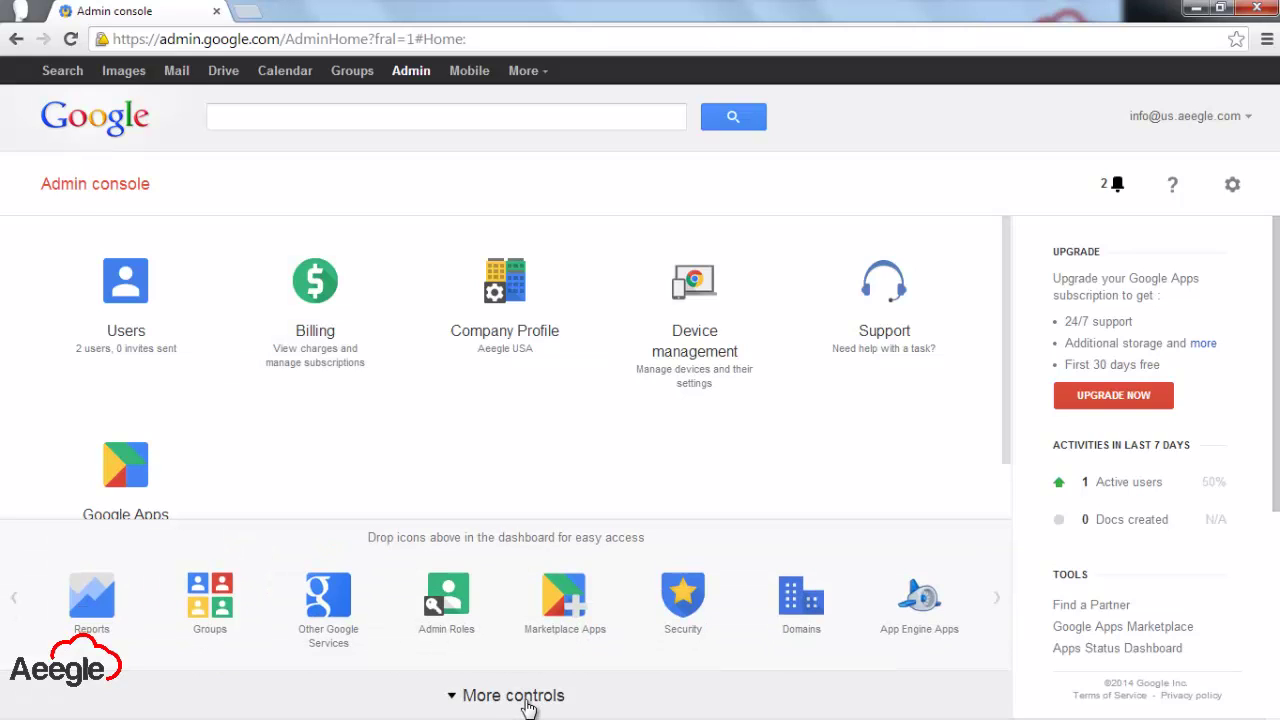
In Reports, view the Drive and Docs usage graphs and the Admin Console audit log.
{"action": "left_click", "coordinate": [100, 603]}
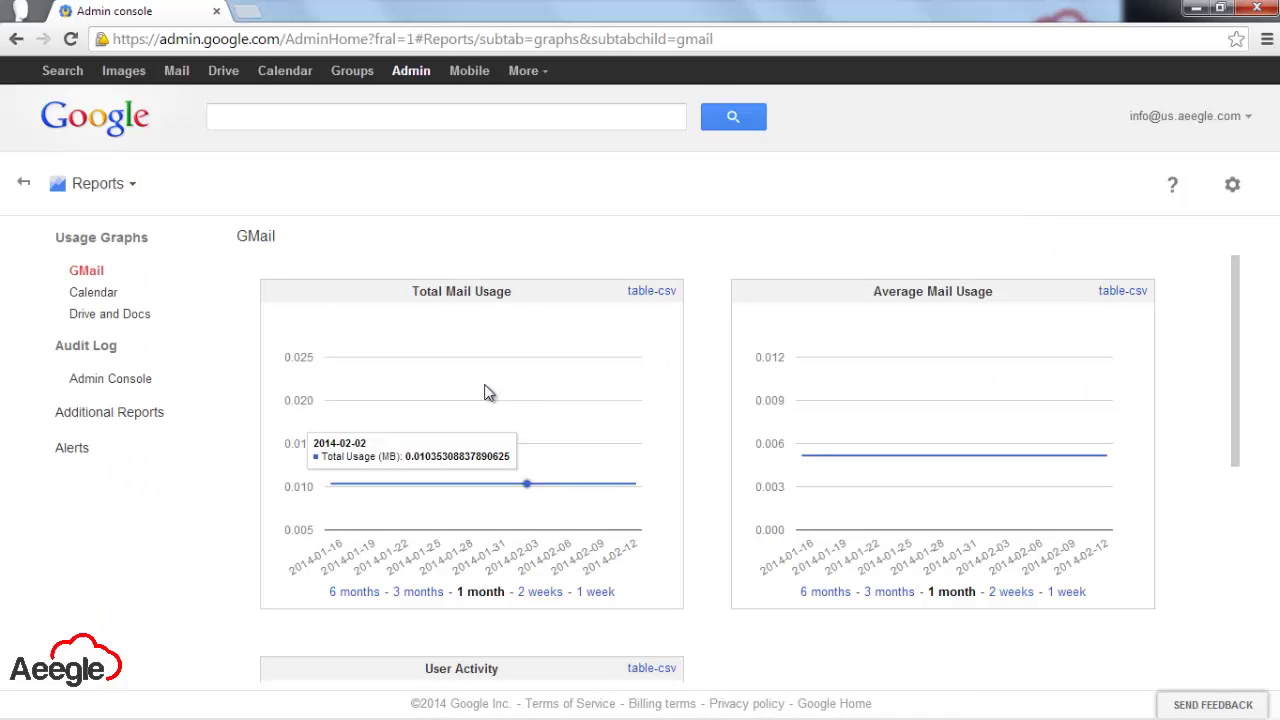
{"action": "left_click", "coordinate": [138, 318]}
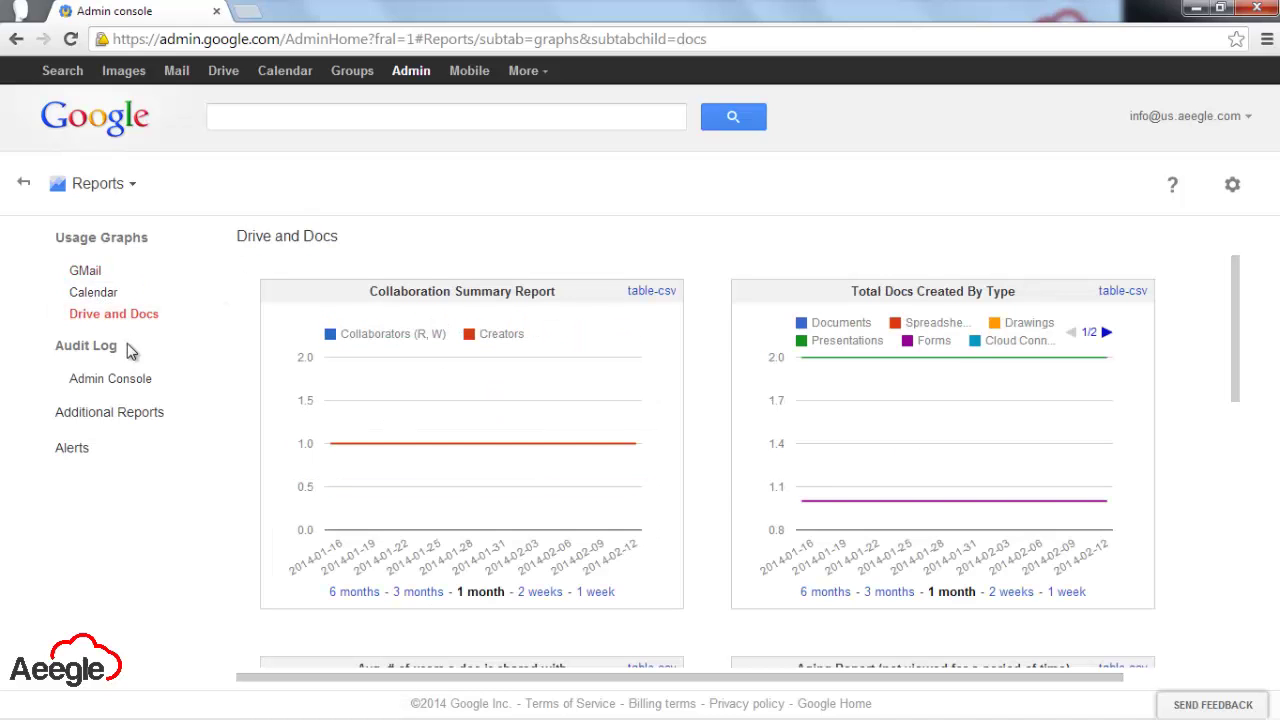
{"action": "left_click", "coordinate": [128, 386]}
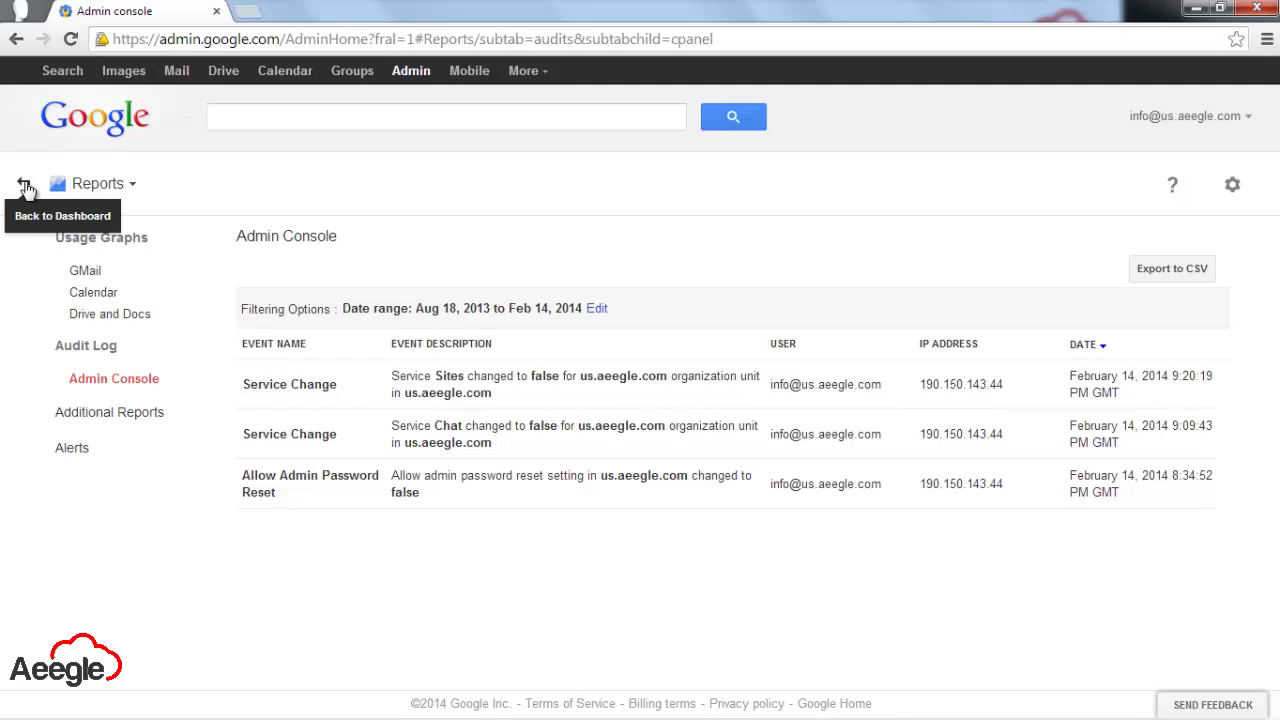
{"action": "left_click", "coordinate": [25, 187]}
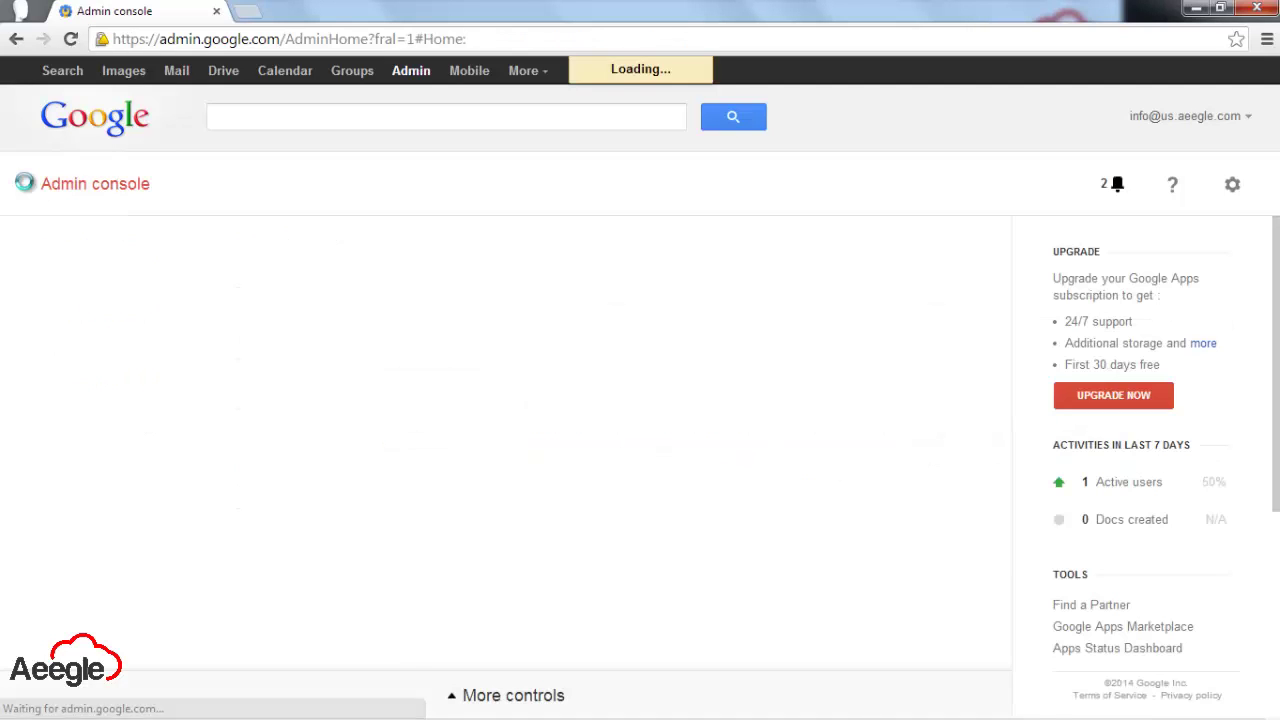
Scroll through the 13 Other Google Services, all Off, then go back to the dashboard.
{"action": "left_click", "coordinate": [512, 697]}
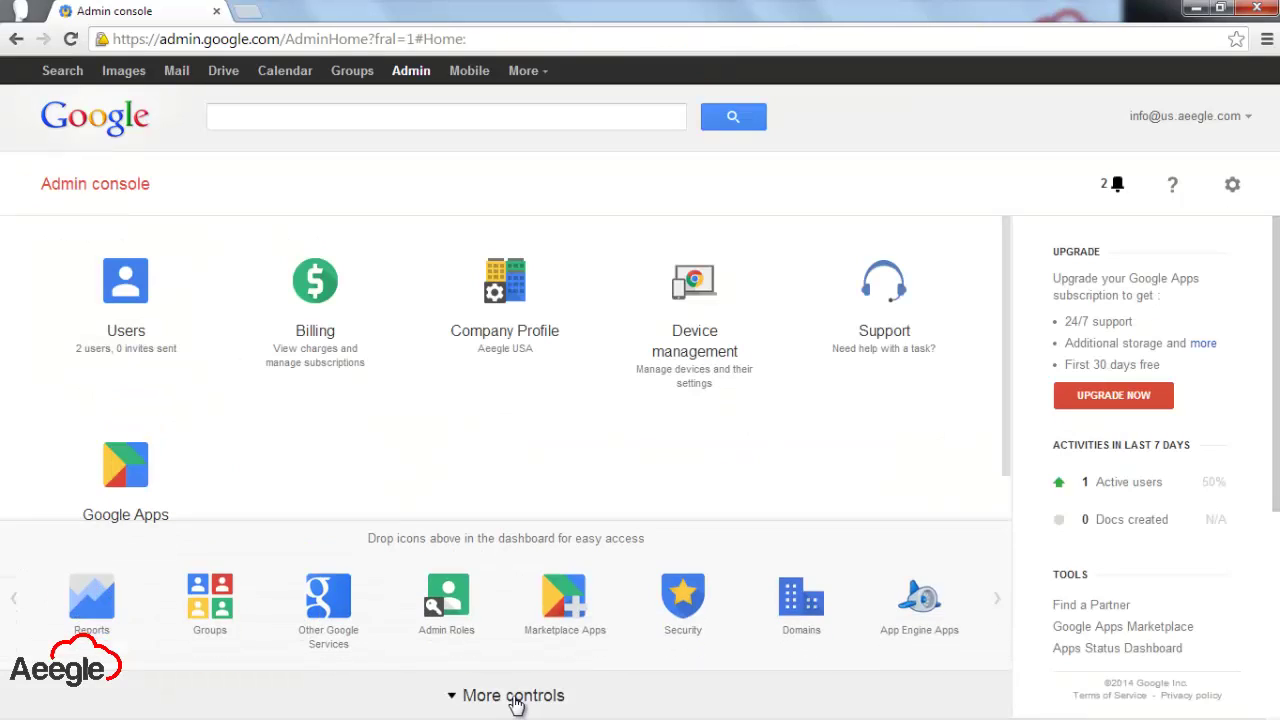
{"action": "left_click", "coordinate": [330, 605]}
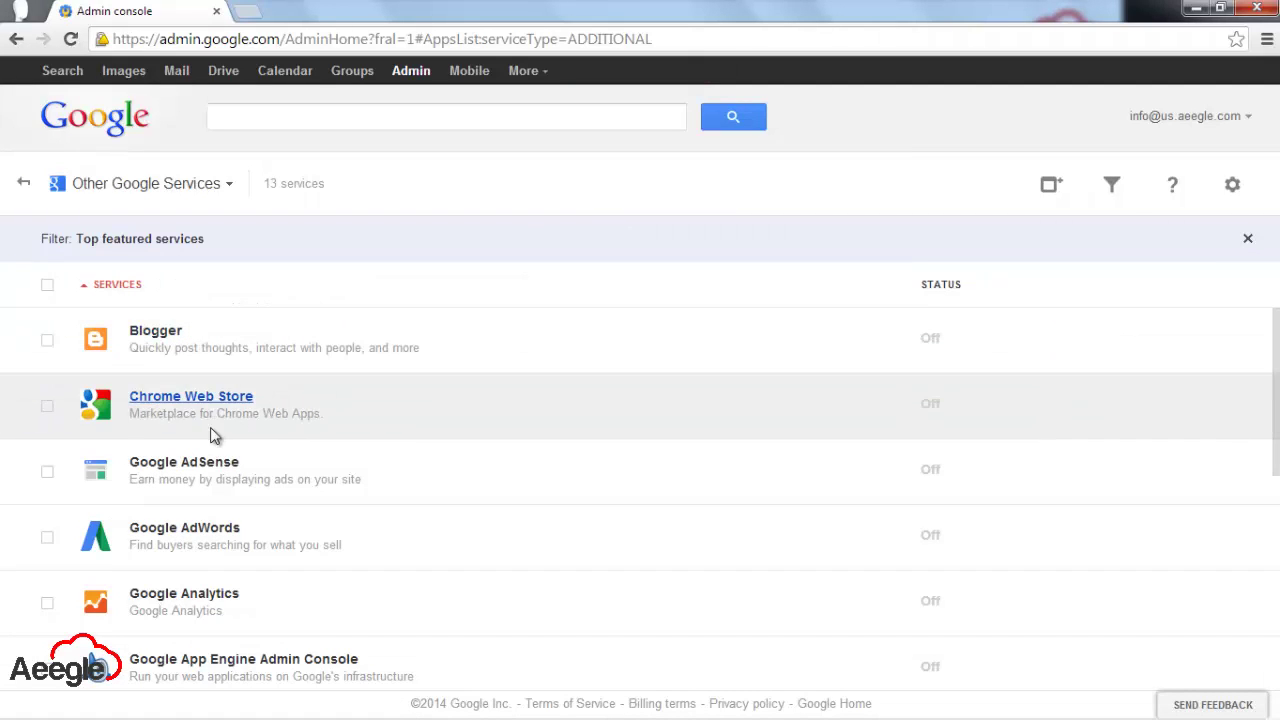
{"action": "scroll", "coordinate": [330, 505], "scroll_direction": "down", "scroll_amount": 5}
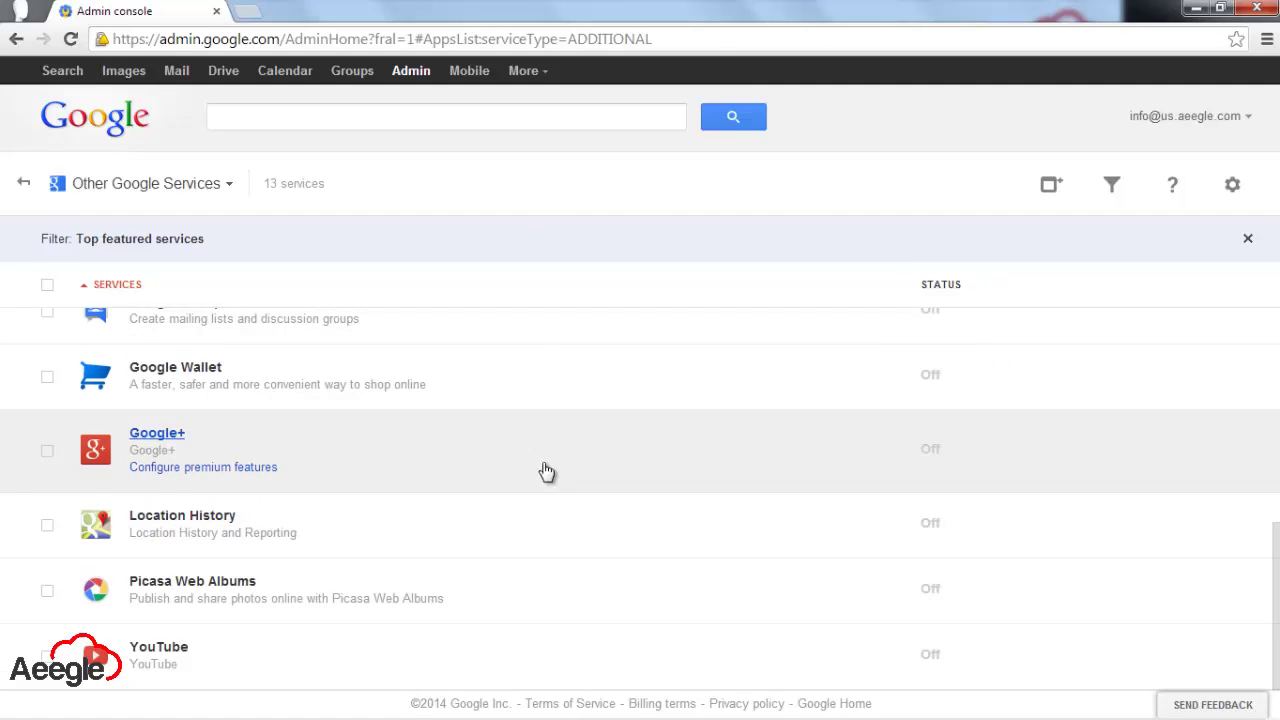
{"action": "scroll", "coordinate": [363, 590], "scroll_direction": "up", "scroll_amount": 5}
{"action": "scroll", "coordinate": [363, 598], "scroll_direction": "up", "scroll_amount": 1}
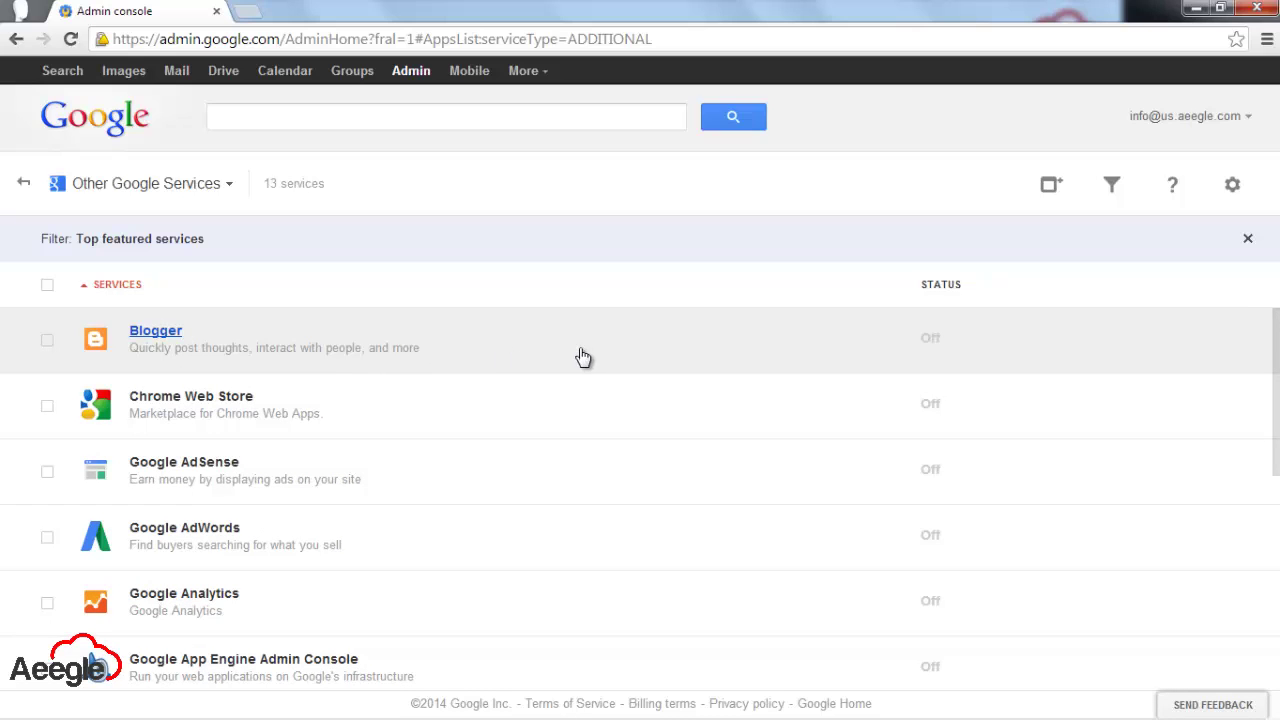
{"action": "scroll", "coordinate": [270, 568], "scroll_direction": "down", "scroll_amount": 2}
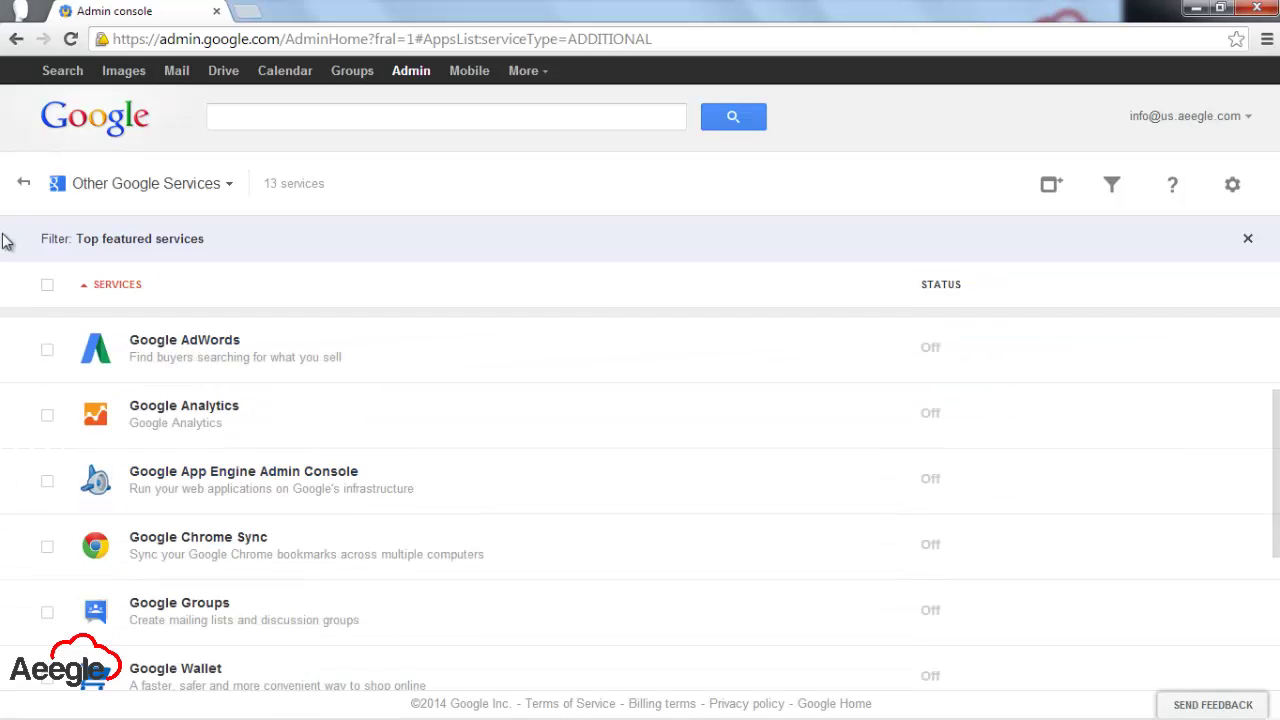
{"action": "left_click", "coordinate": [23, 184]}
Check in Admin Roles who holds the Super Admin role, then go back to the dashboard.
{"action": "left_click", "coordinate": [538, 705]}
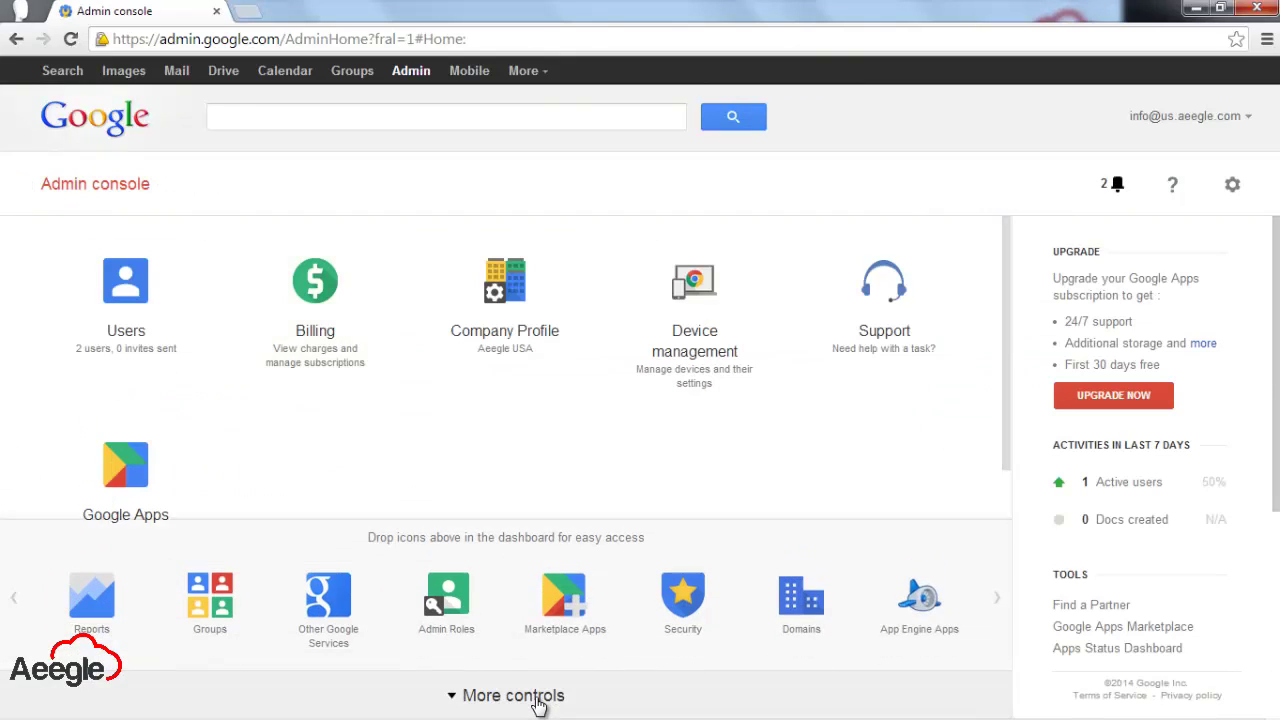
{"action": "left_click", "coordinate": [451, 600]}
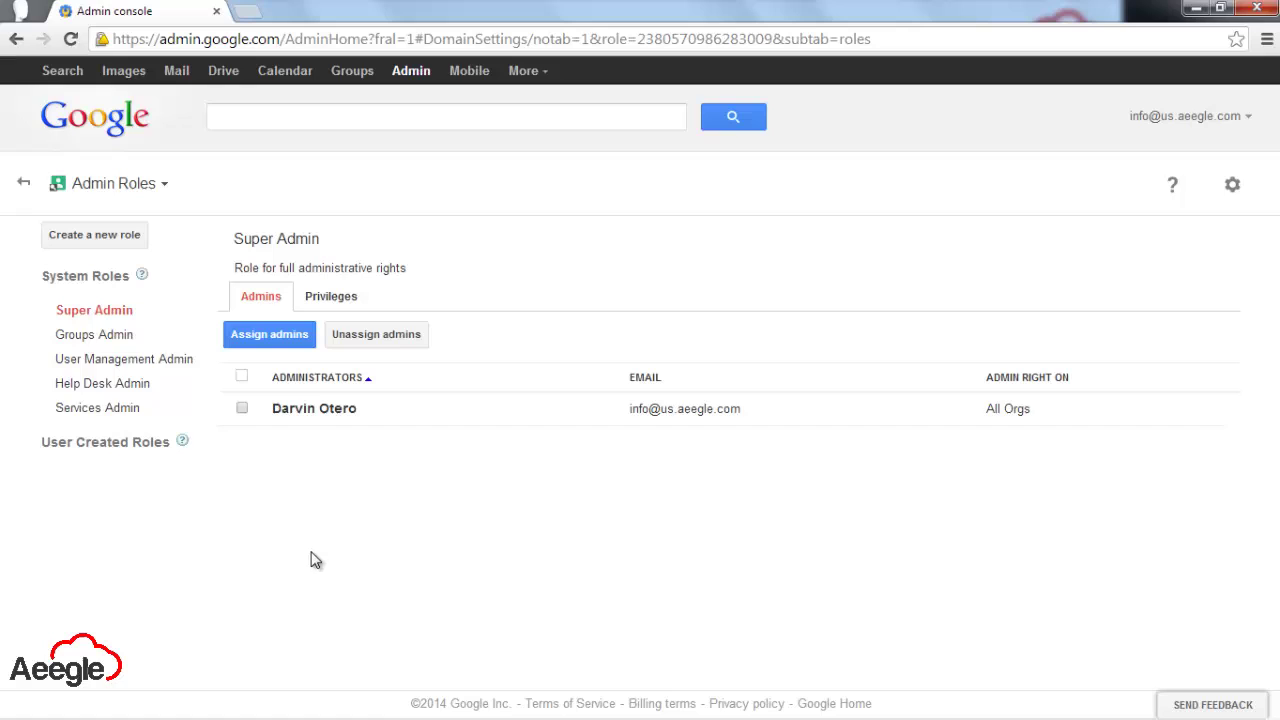
{"action": "left_click", "coordinate": [145, 313]}
{"action": "left_click", "coordinate": [23, 184]}
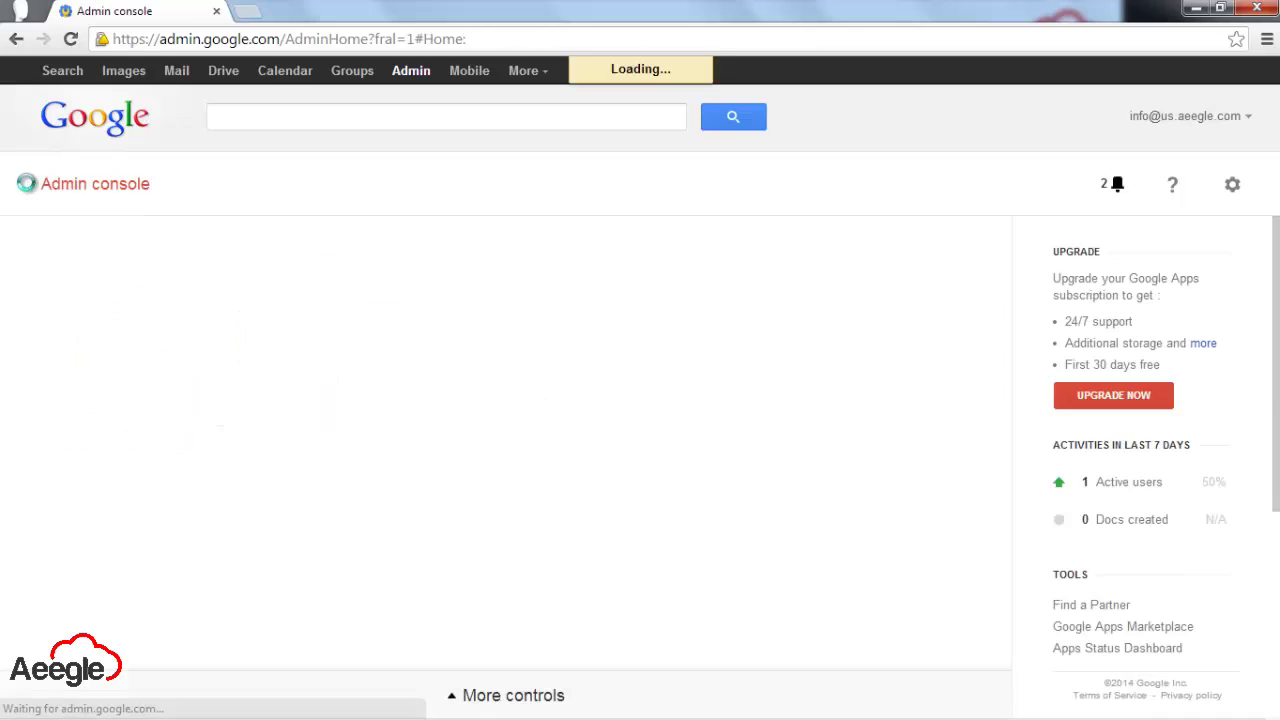
{"action": "left_click", "coordinate": [557, 691]}
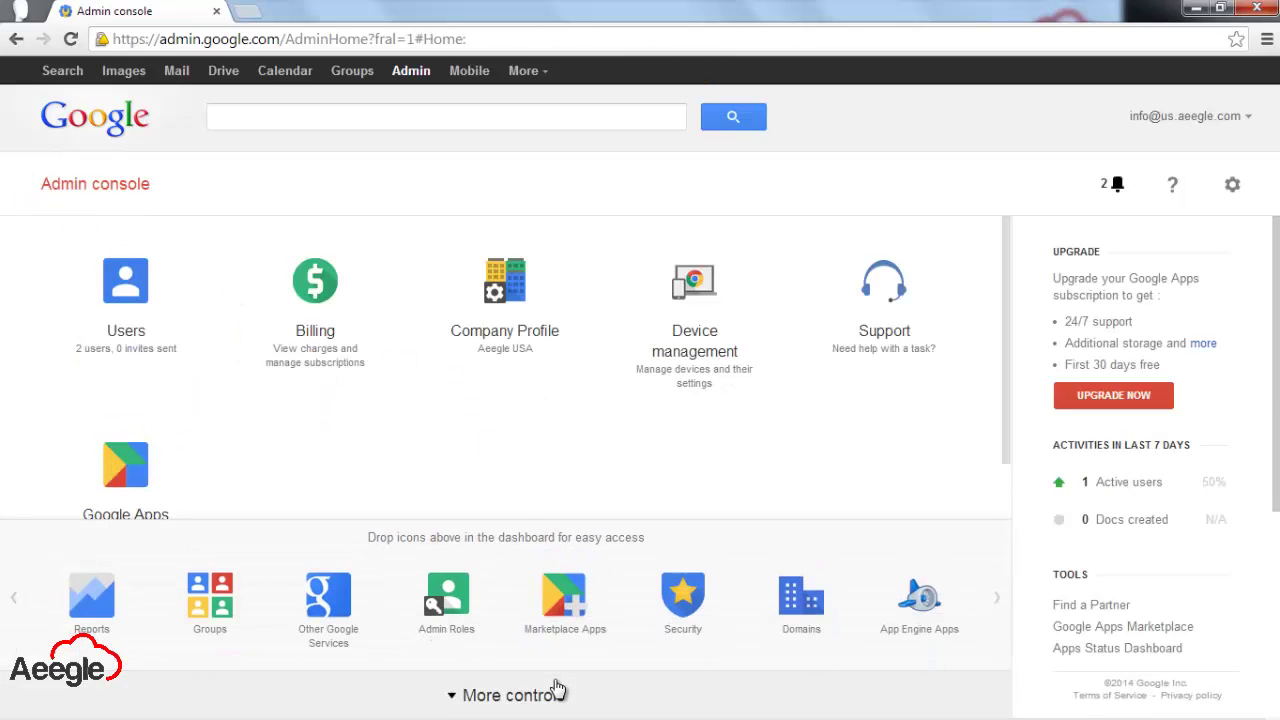
{"action": "left_click", "coordinate": [554, 594]}
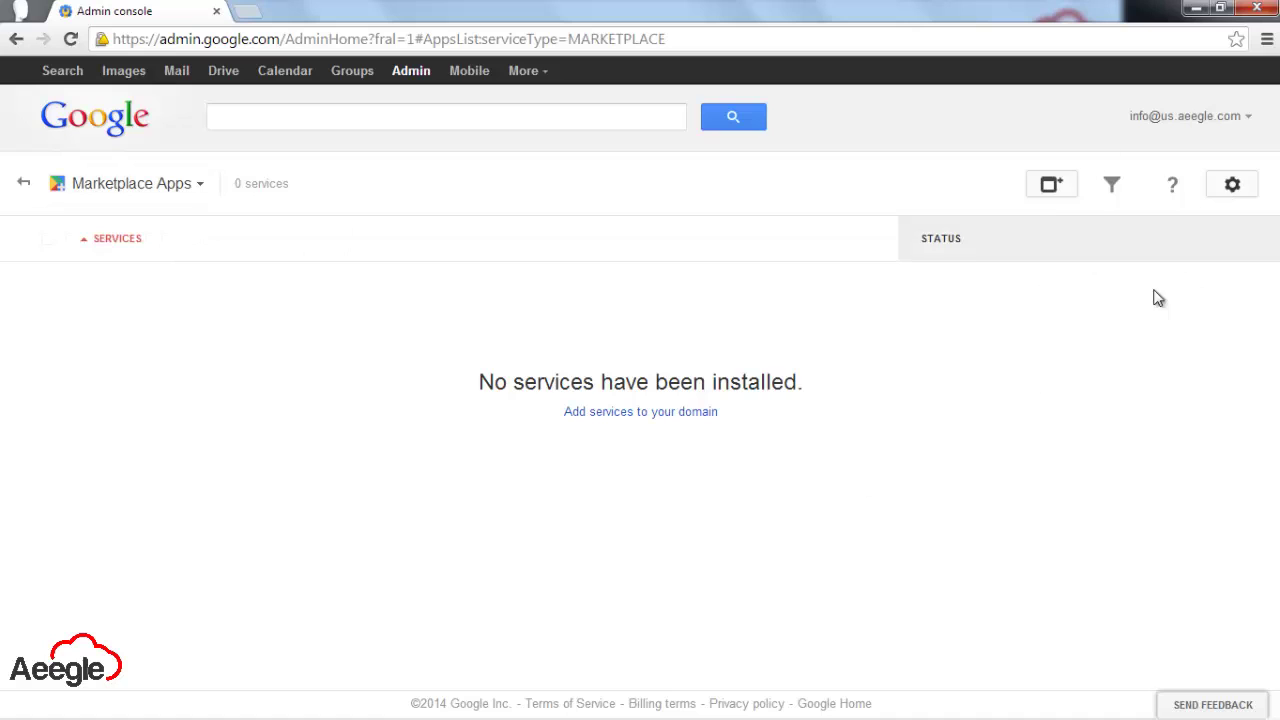
{"action": "left_click", "coordinate": [1048, 188]}
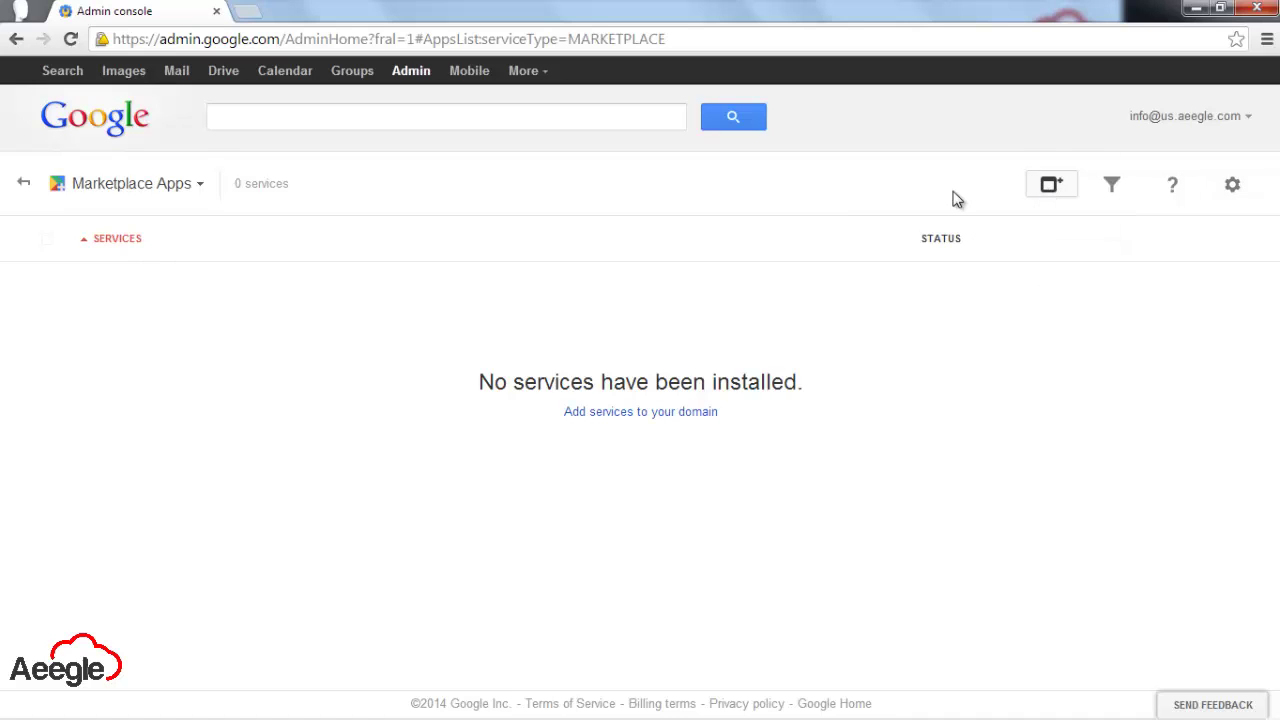
{"action": "left_click", "coordinate": [1060, 192]}
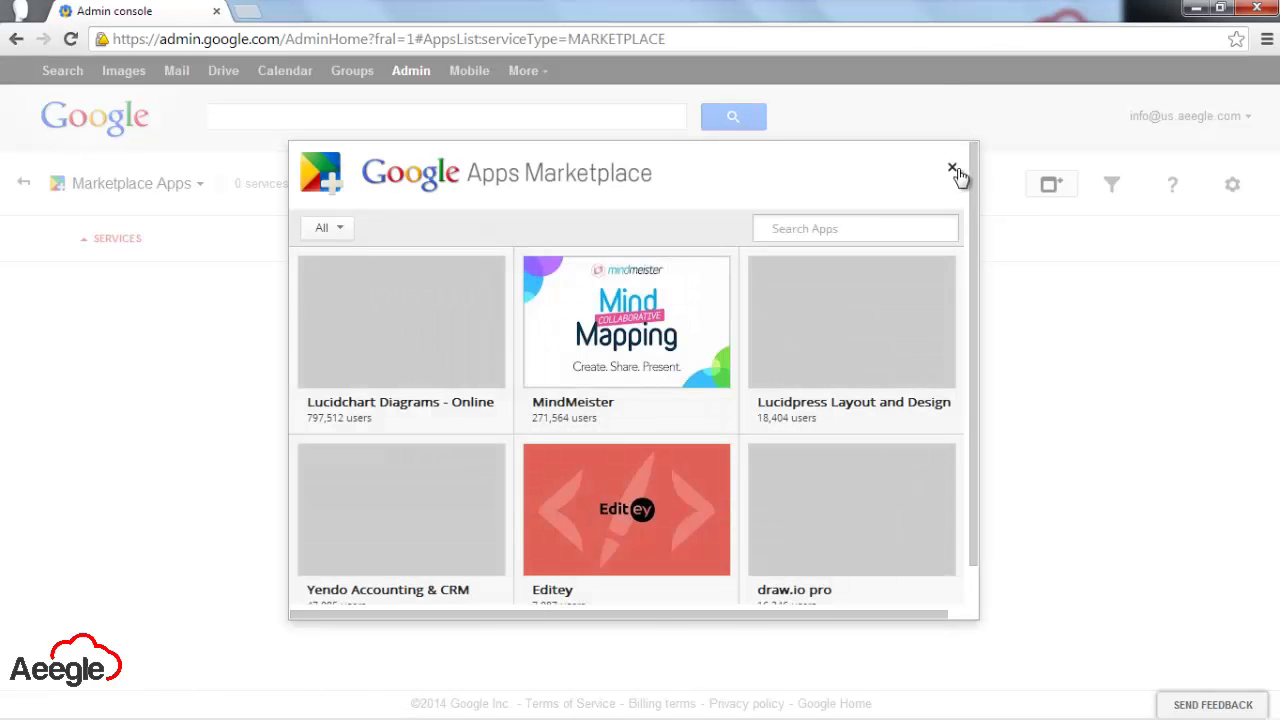
{"action": "left_click", "coordinate": [953, 170]}
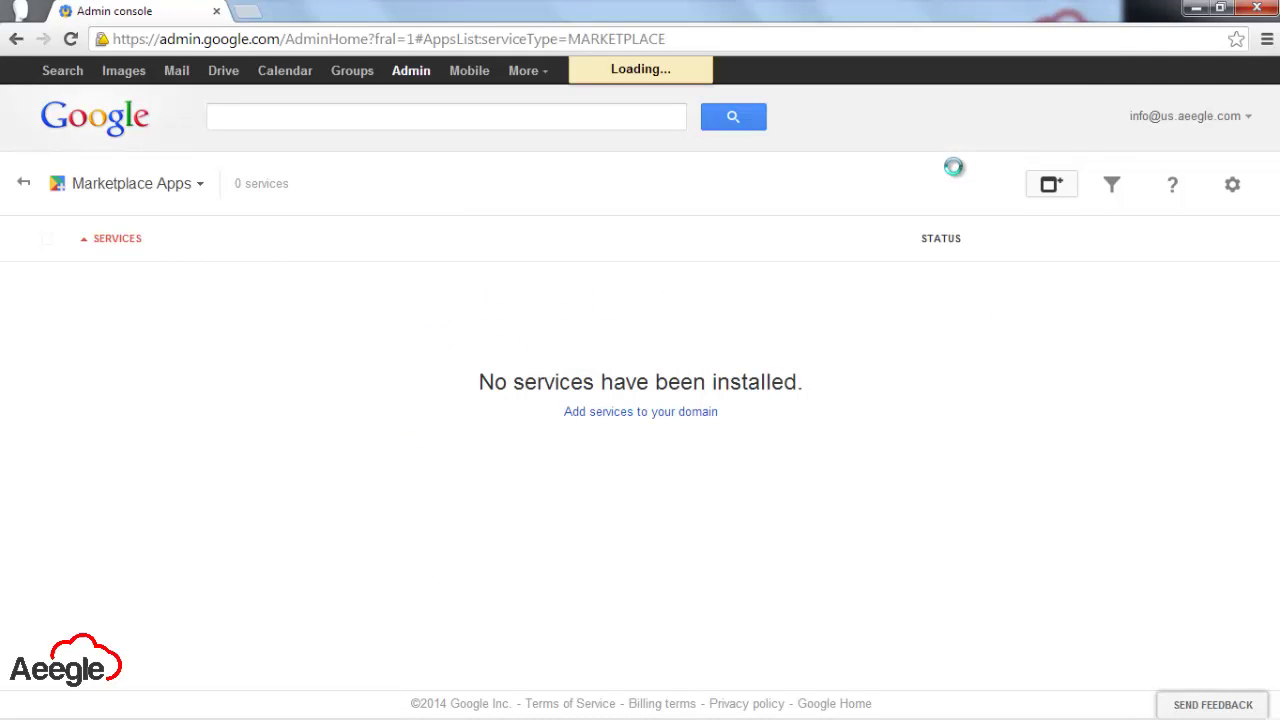
{"action": "left_click", "coordinate": [23, 184]}
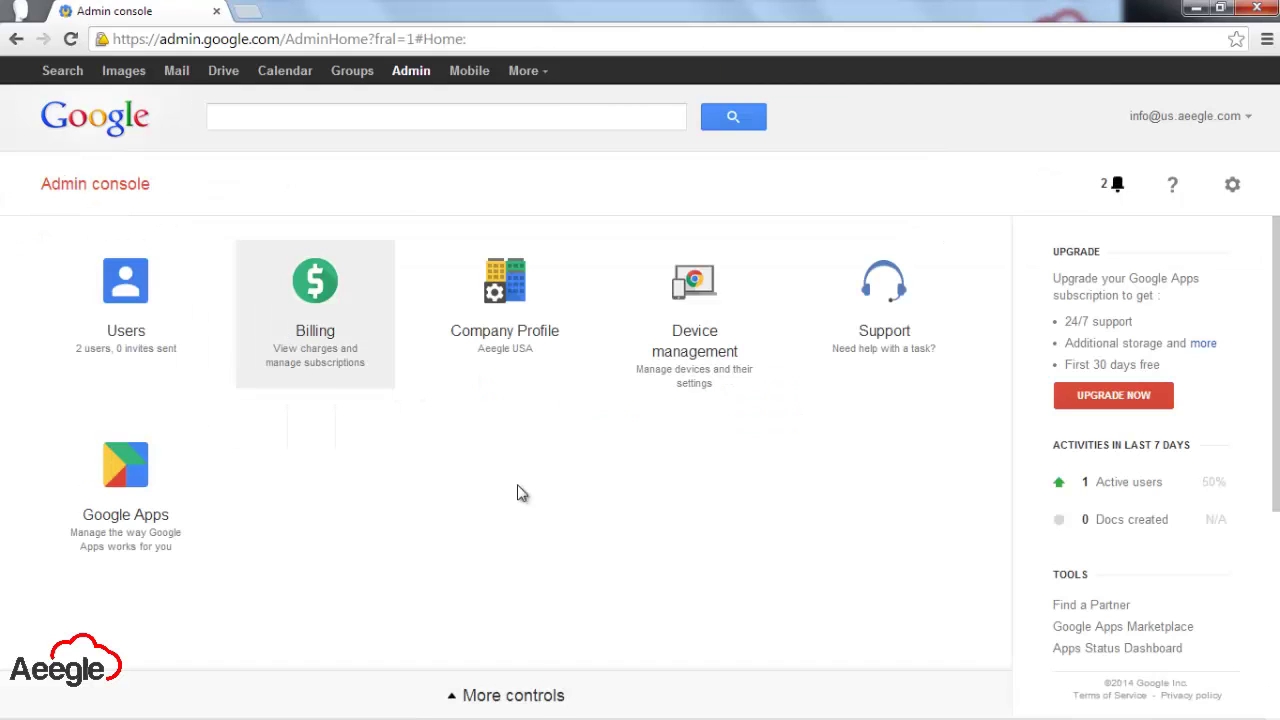
{"action": "left_click", "coordinate": [546, 703]}
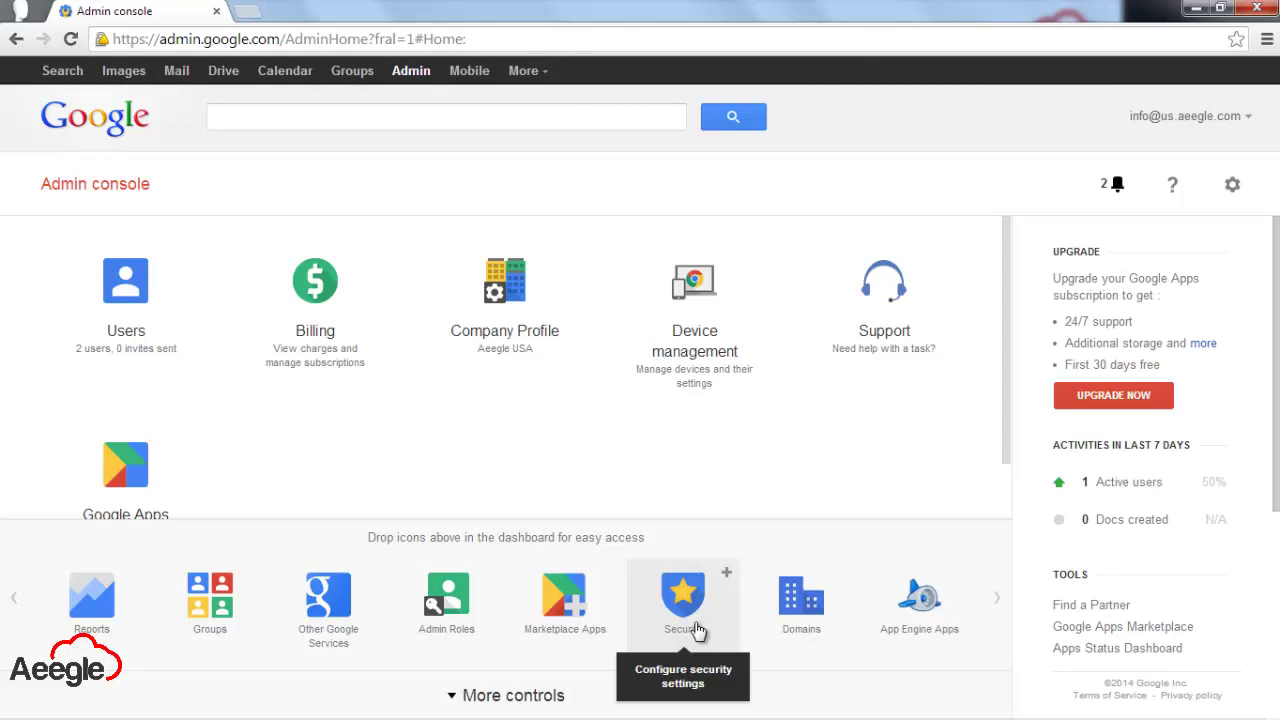
{"action": "left_click", "coordinate": [697, 546]}
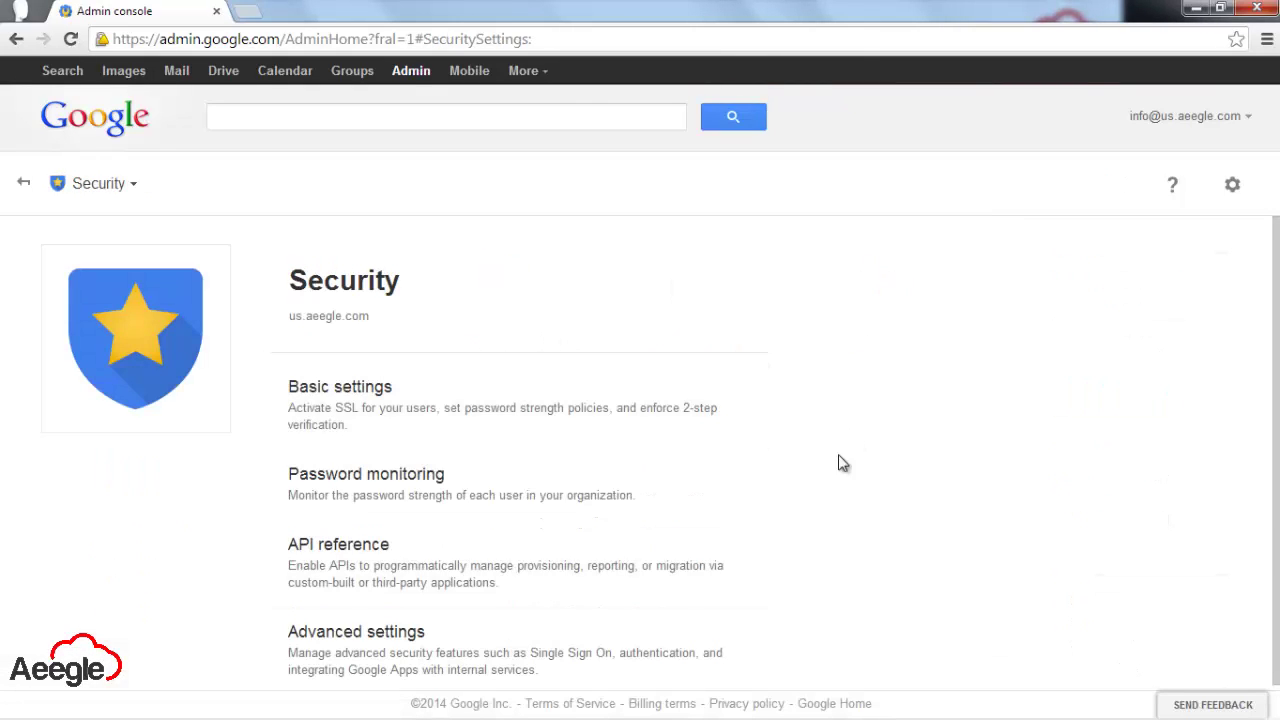
{"action": "left_click", "coordinate": [611, 420]}
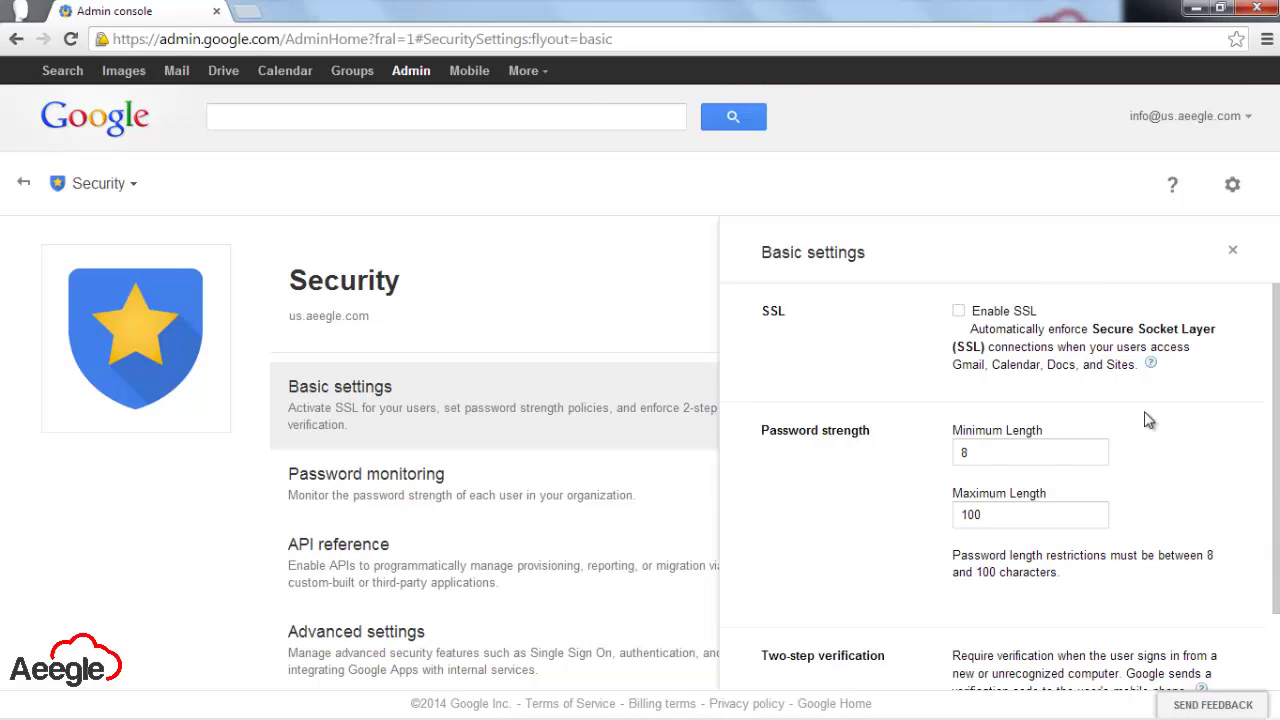
{"action": "scroll", "coordinate": [1158, 497], "scroll_direction": "down", "scroll_amount": 1}
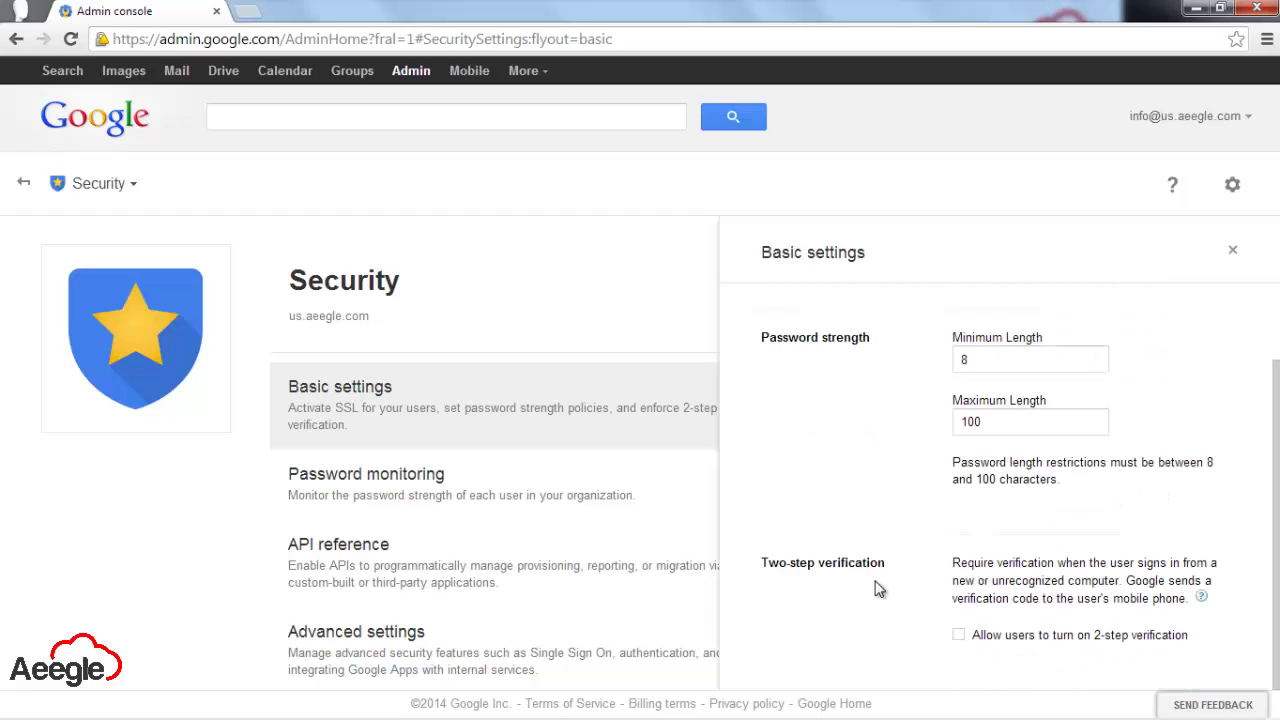
{"action": "left_click", "coordinate": [553, 489]}
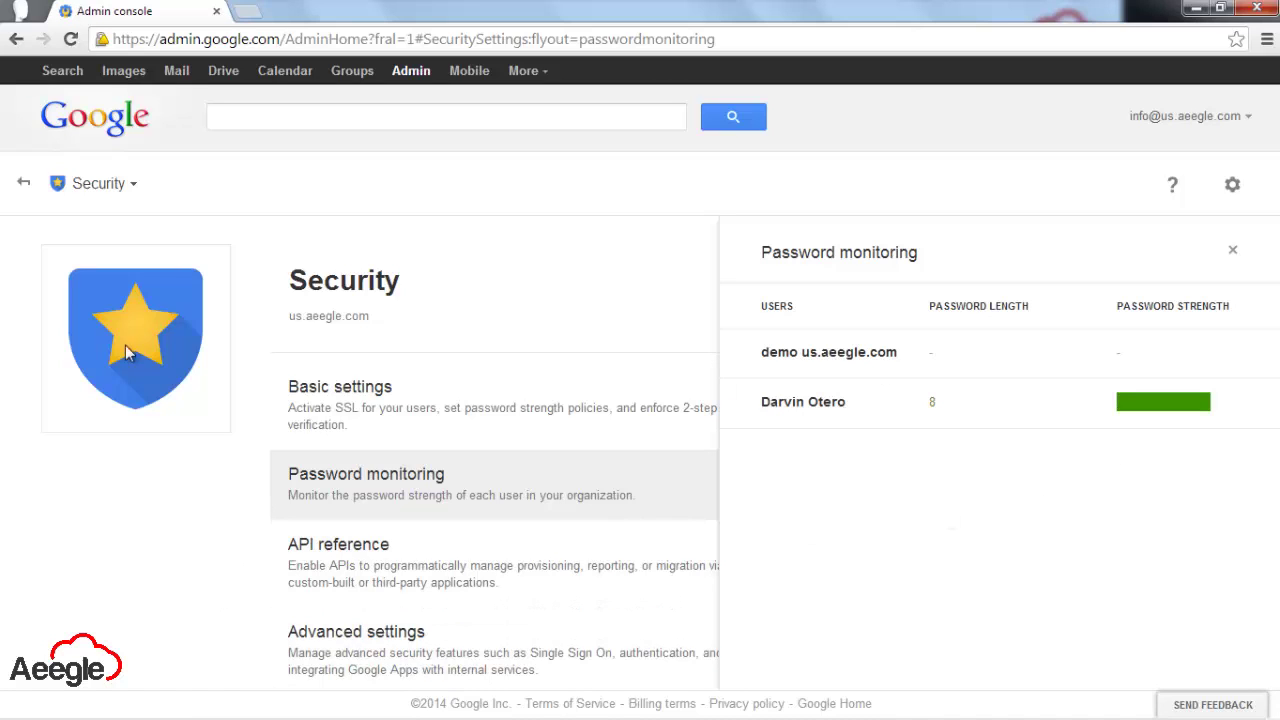
{"action": "left_click", "coordinate": [23, 182]}
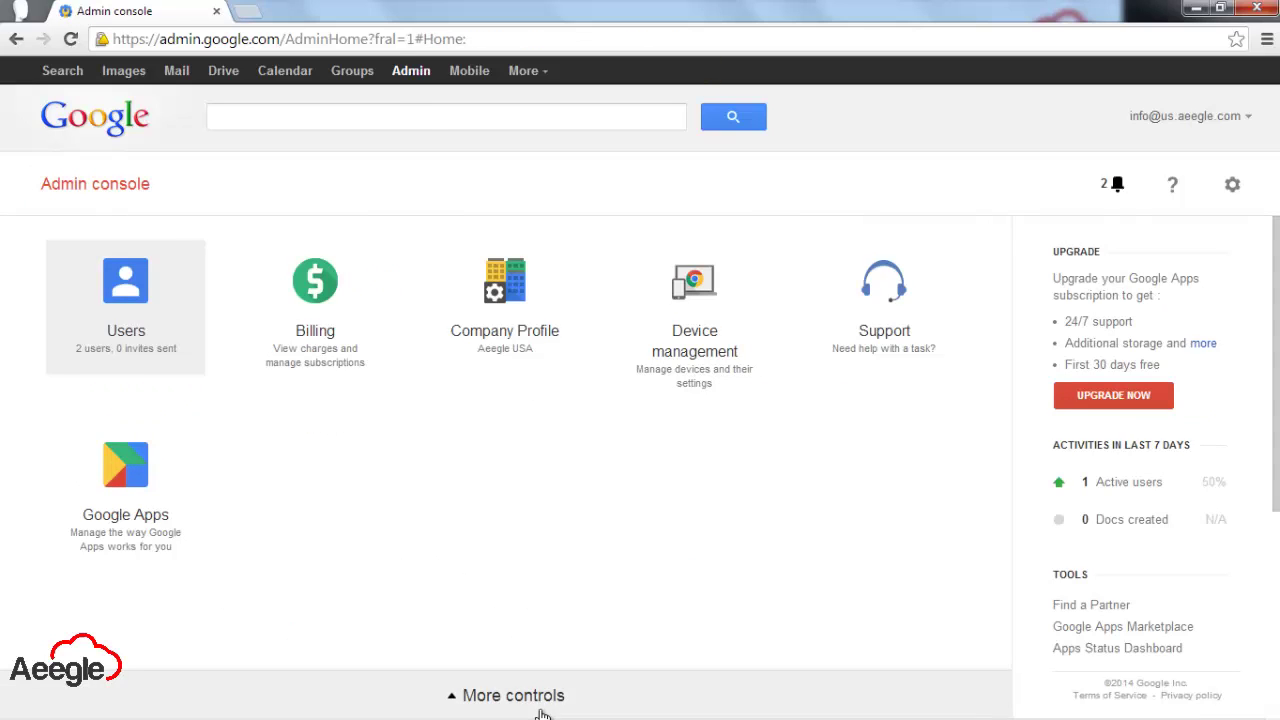
Review the Domains list with us.aeegle.com as primary, cancelling the add-domain-alias form.
{"action": "left_click", "coordinate": [540, 712]}
{"action": "left_click", "coordinate": [819, 633]}
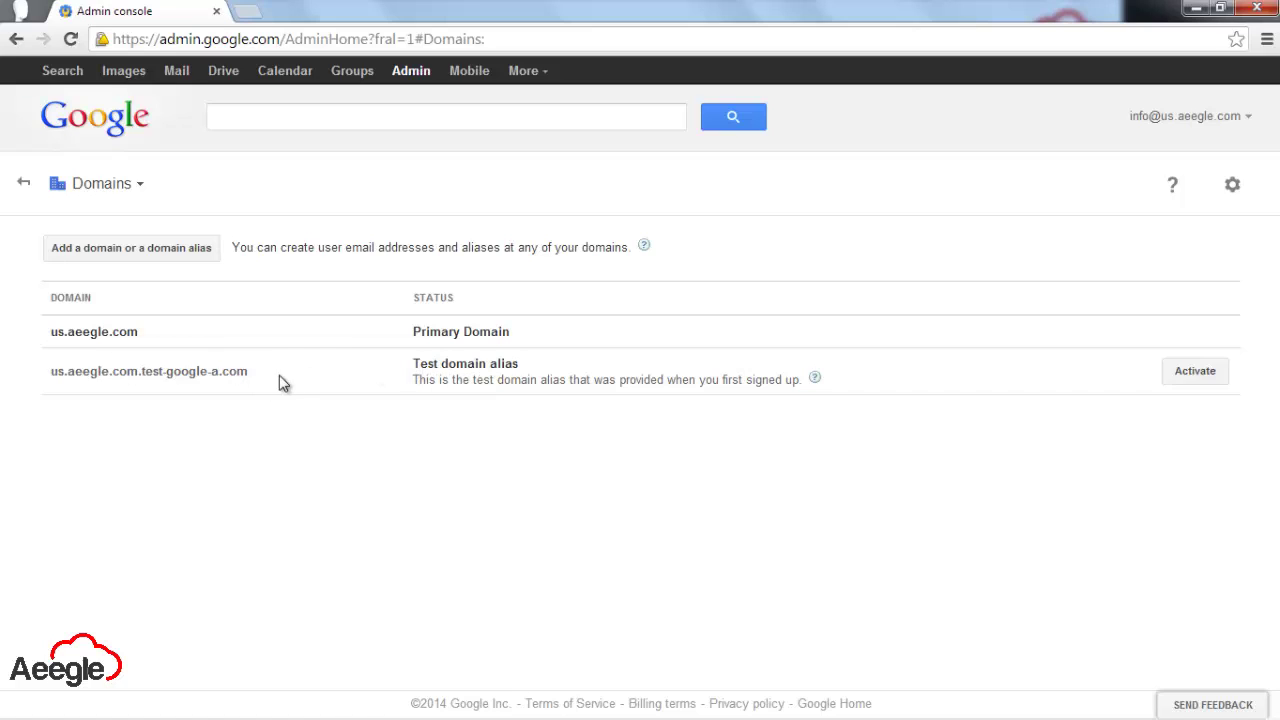
{"action": "left_click", "coordinate": [167, 260]}
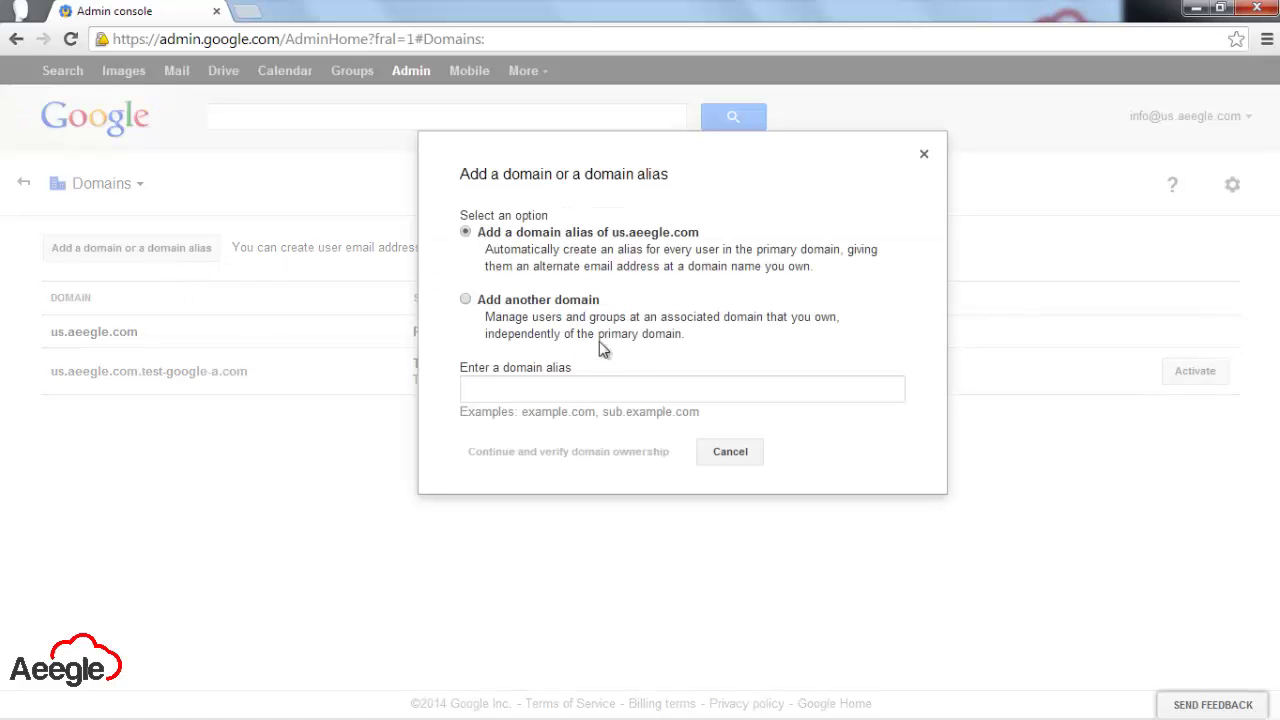
{"action": "left_click", "coordinate": [704, 452]}
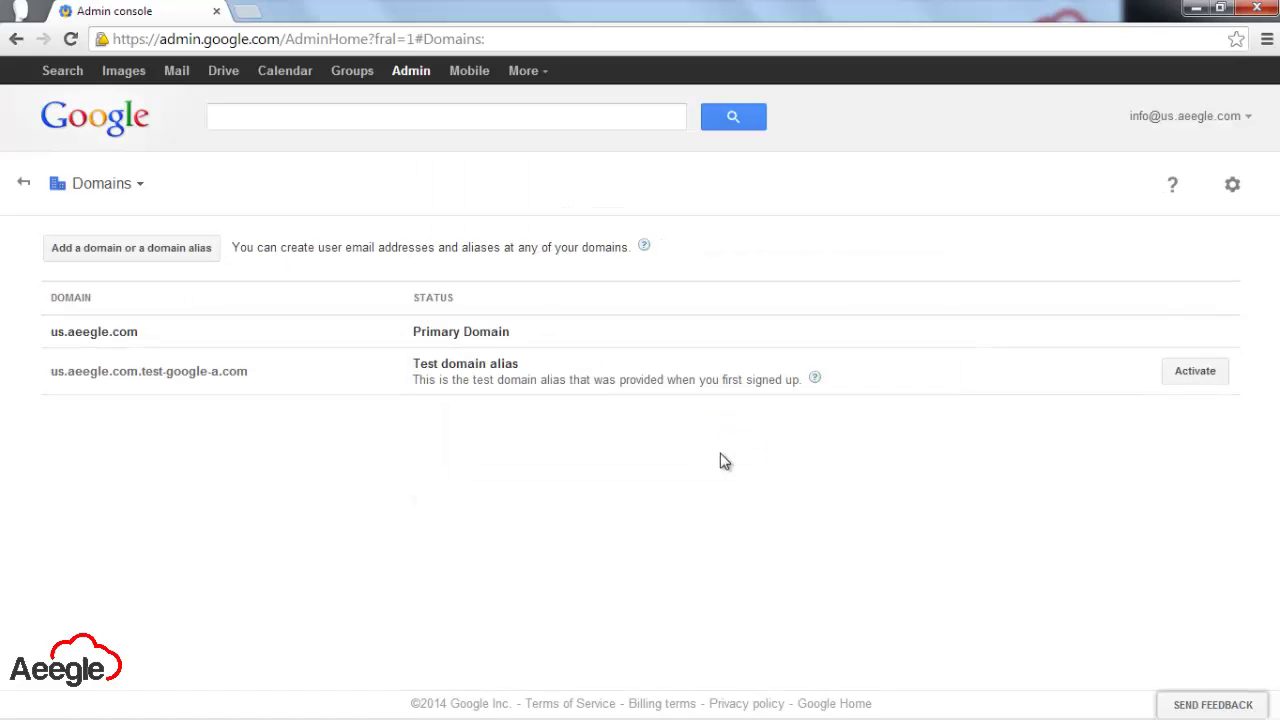
{"action": "left_click", "coordinate": [22, 188]}
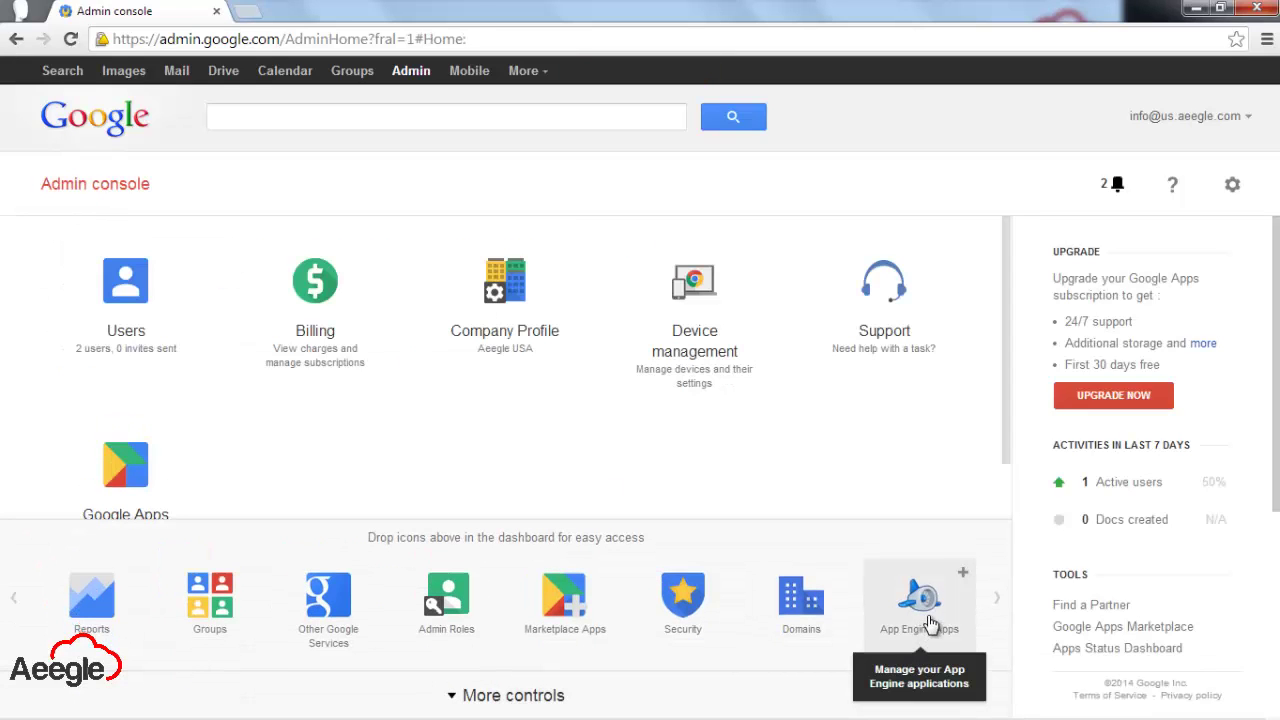
{"action": "left_click", "coordinate": [920, 600]}
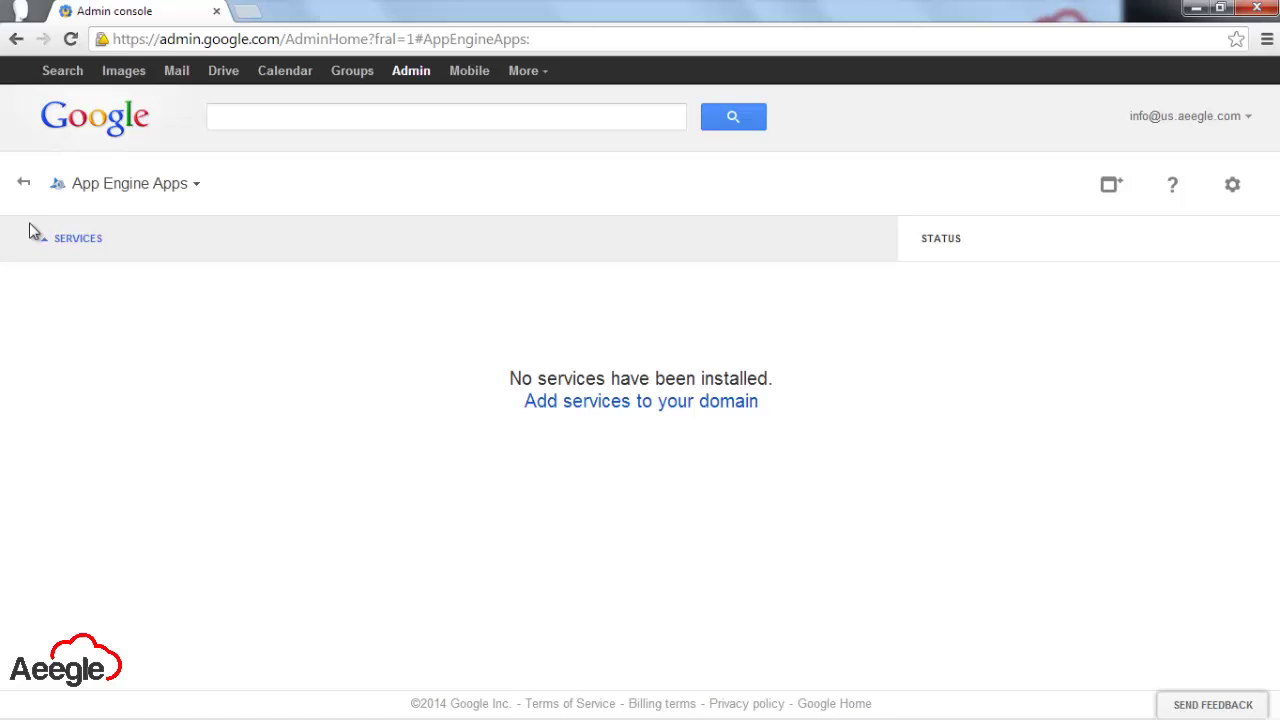
{"action": "left_click", "coordinate": [22, 187]}
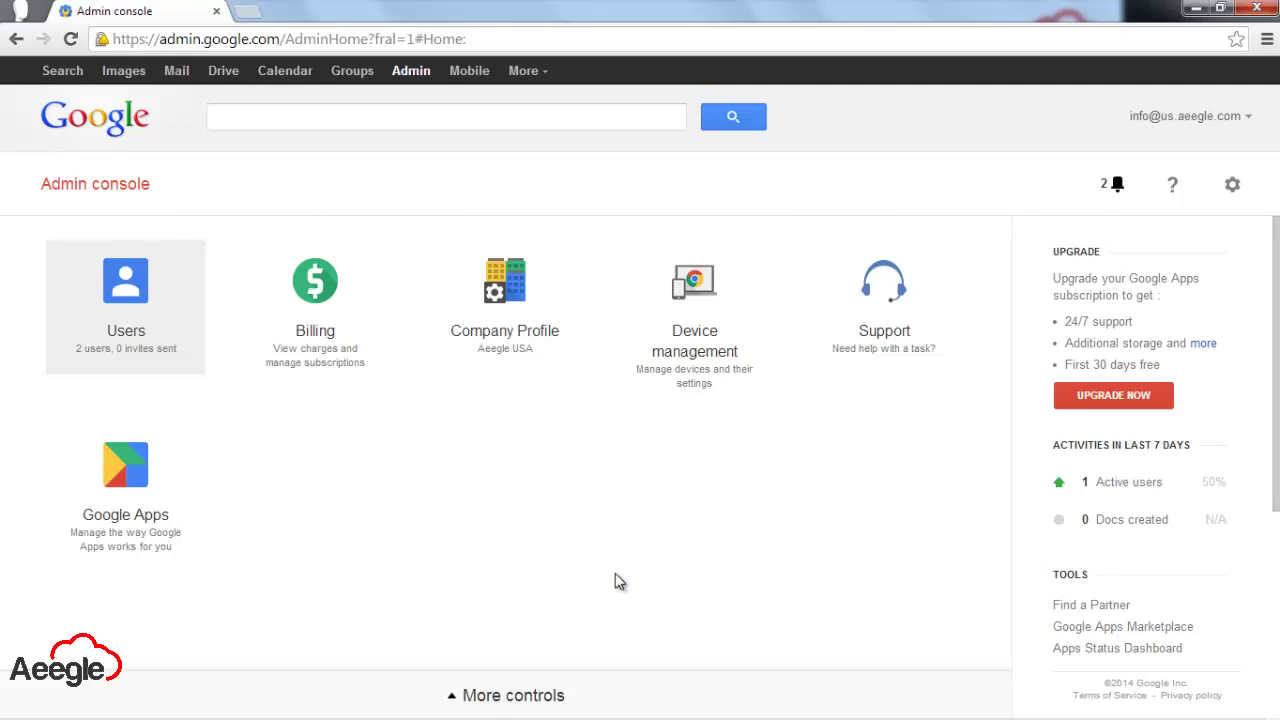
Scroll the dashboard sidebar down to show Tools, Common Tasks and Google Admin on Mobile.
{"action": "scroll", "coordinate": [1120, 430], "scroll_direction": "down", "scroll_amount": 3}
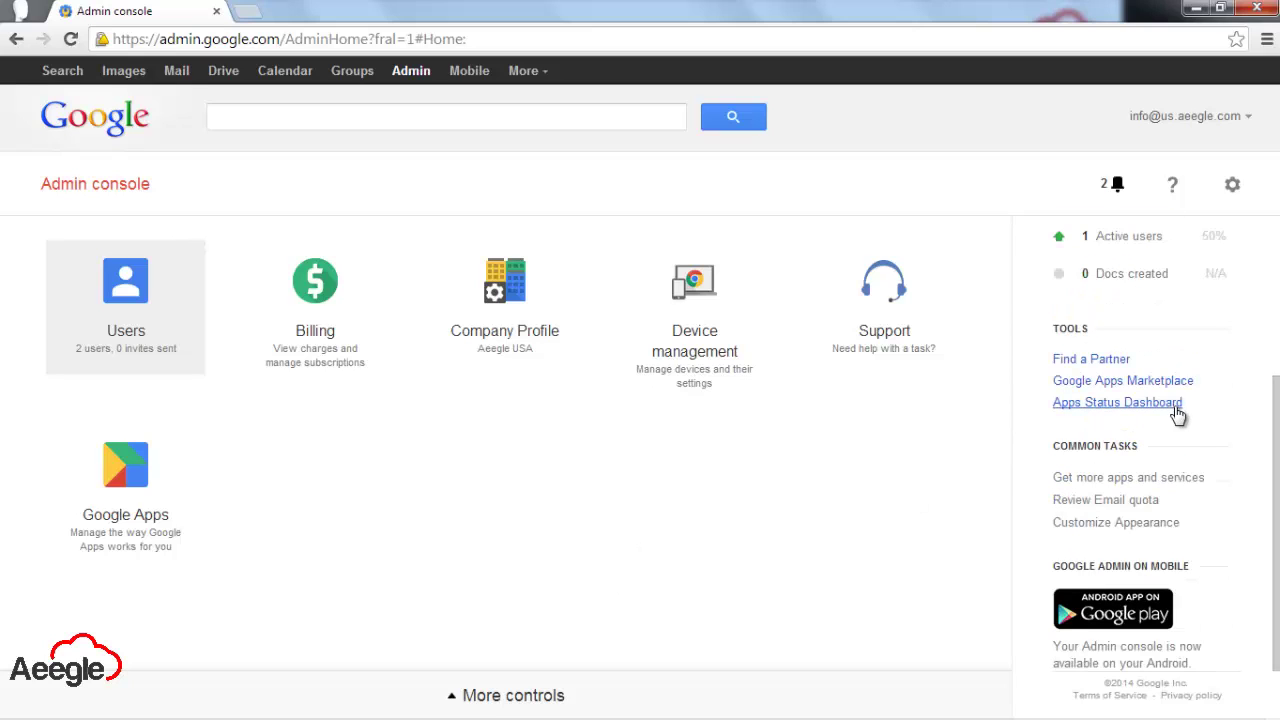